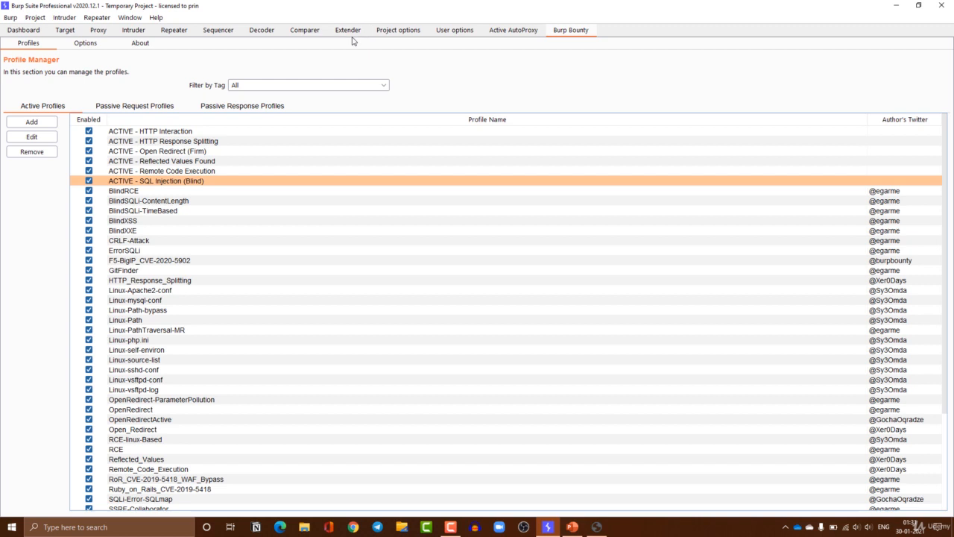
In the Extender list, move Burp Bounty above Active AutoProxy, then back below it
left_click(353, 34)
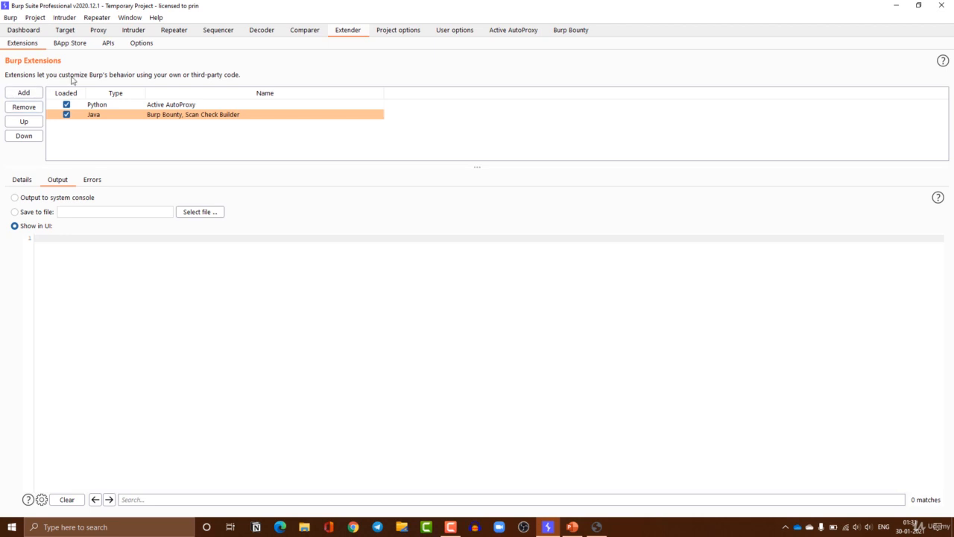
left_click(24, 122)
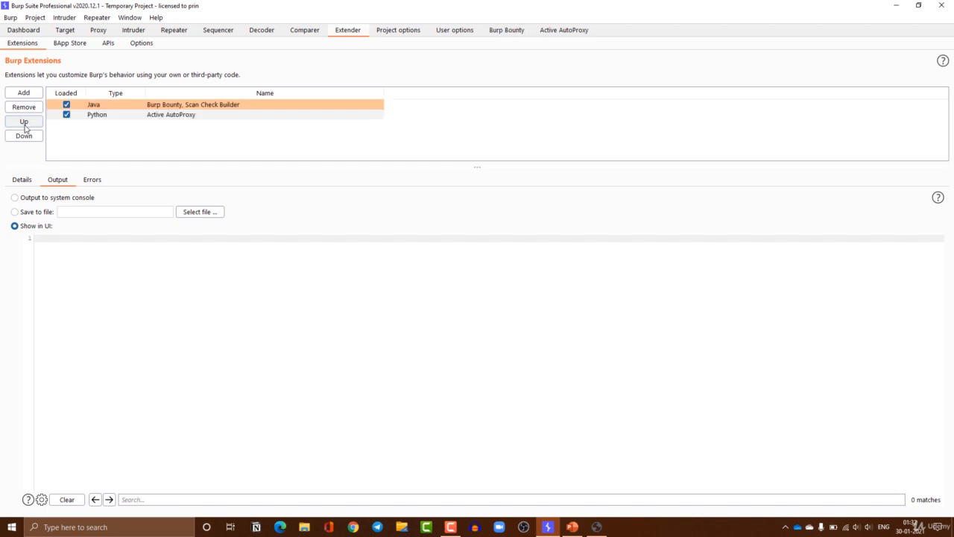
left_click(30, 139)
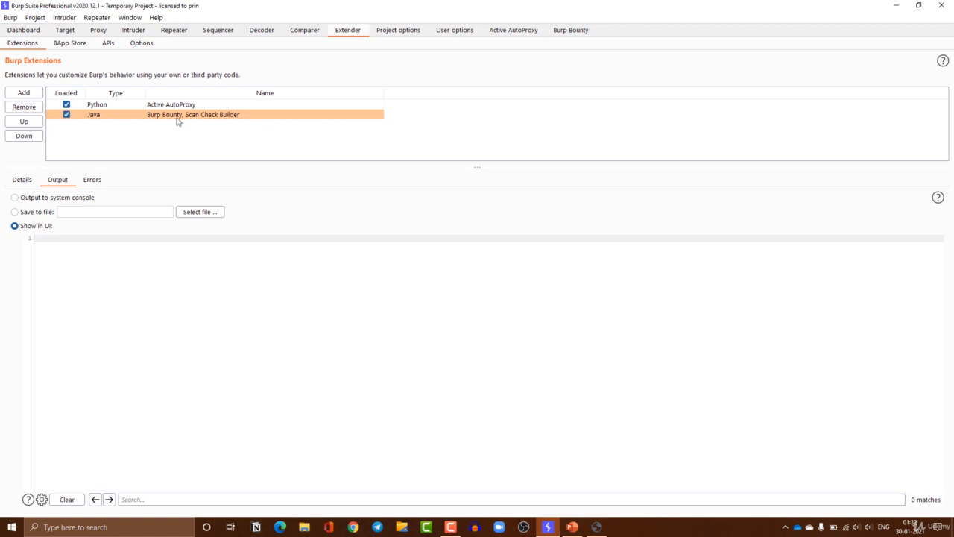
Start adding a new extension and try the Java, Python and Ruby extension types
left_click(34, 94)
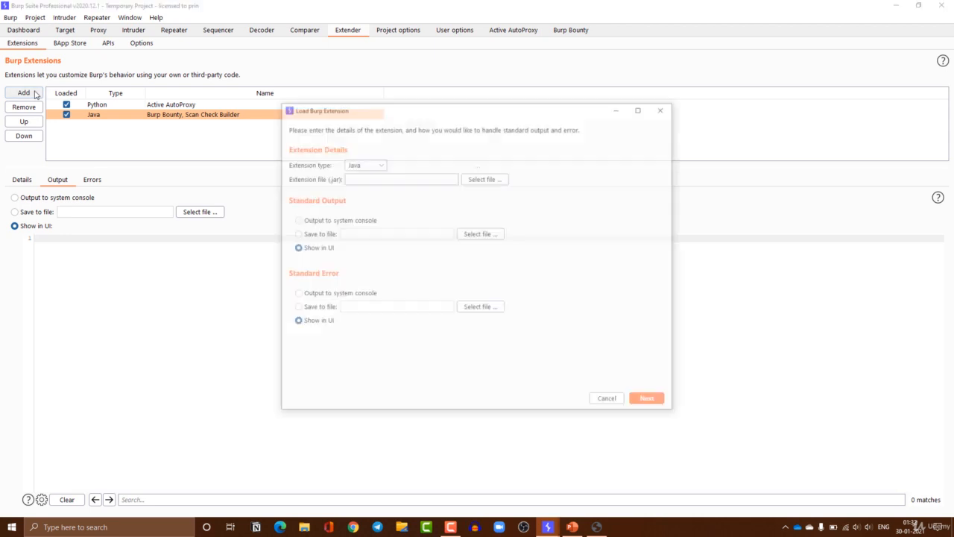
left_click(365, 166)
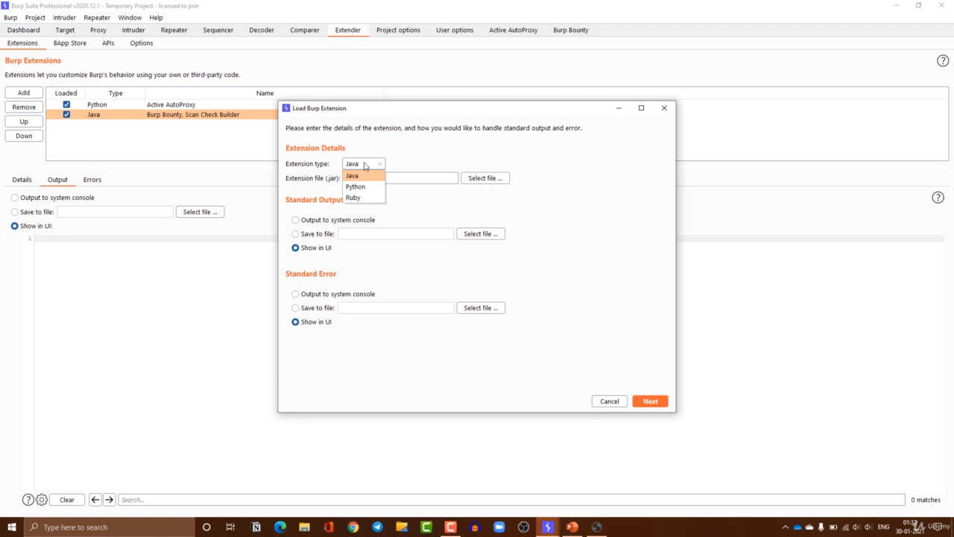
left_click(398, 159)
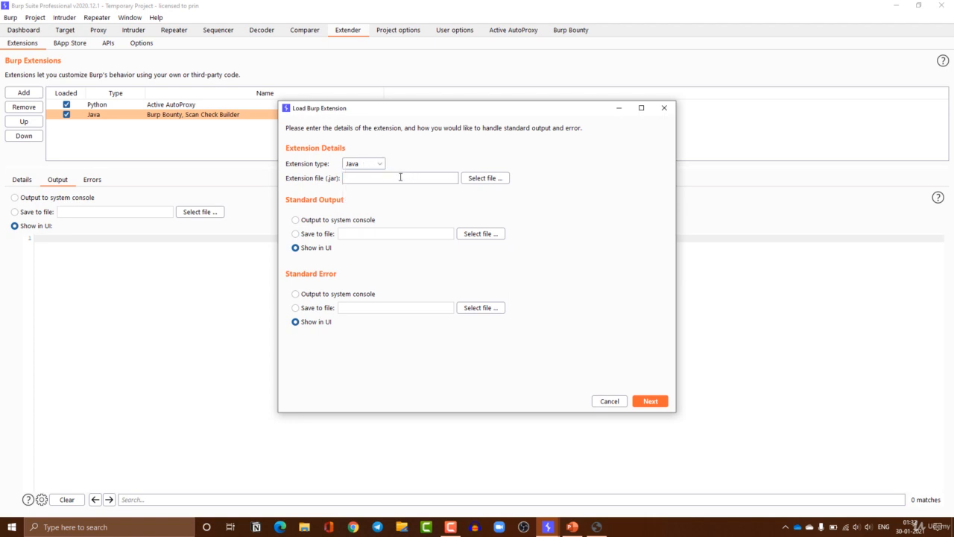
left_click(369, 163)
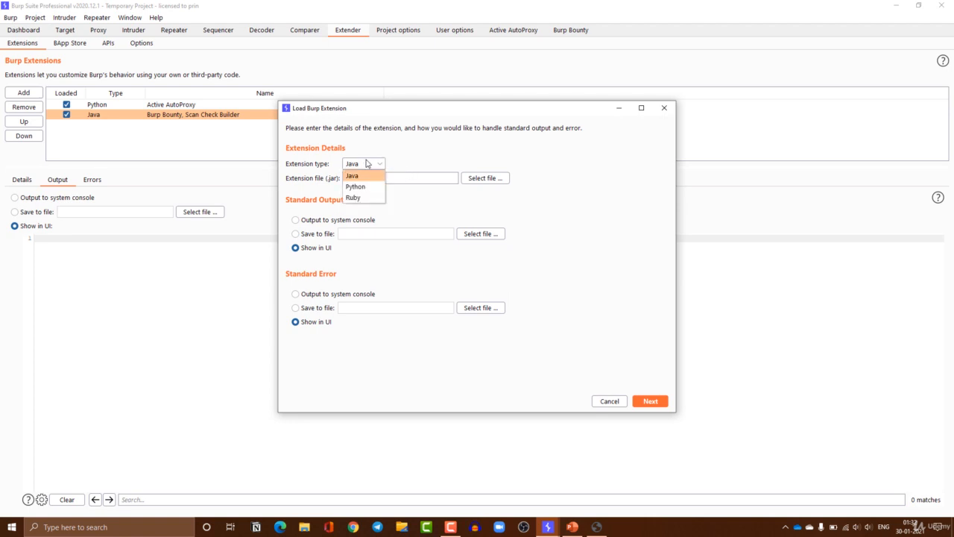
left_click(367, 187)
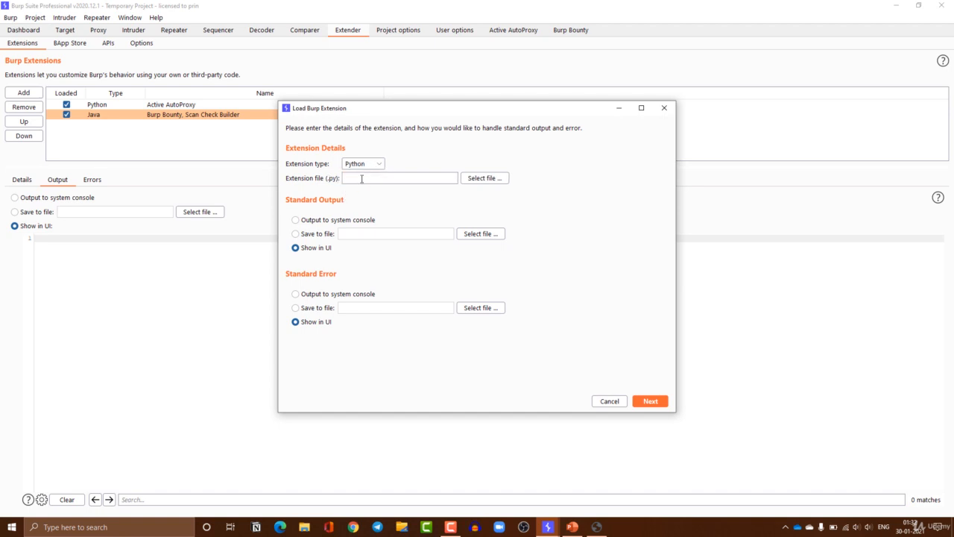
left_click(374, 167)
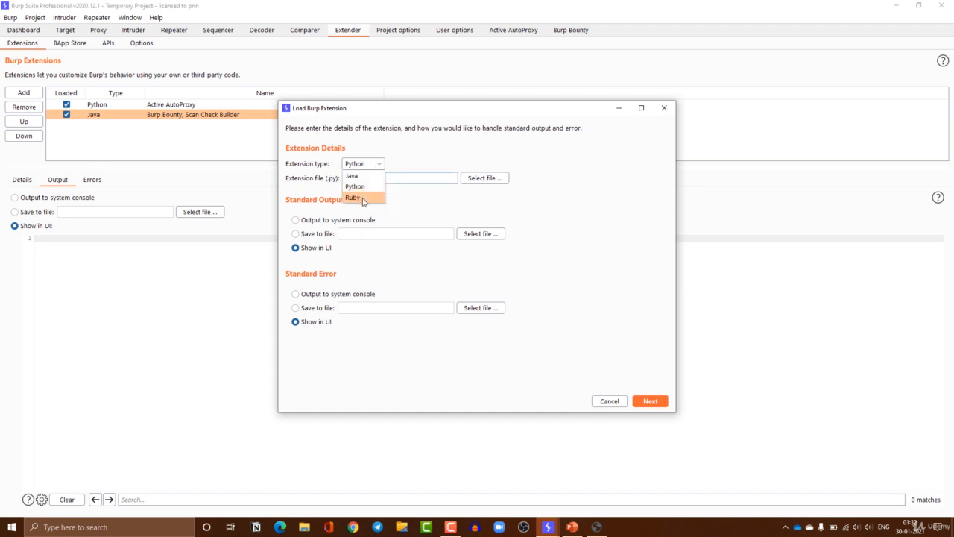
left_click(365, 196)
Cycle through Java and Python again, settle on Ruby, and send standard output to the system console
left_click(363, 167)
left_click(363, 175)
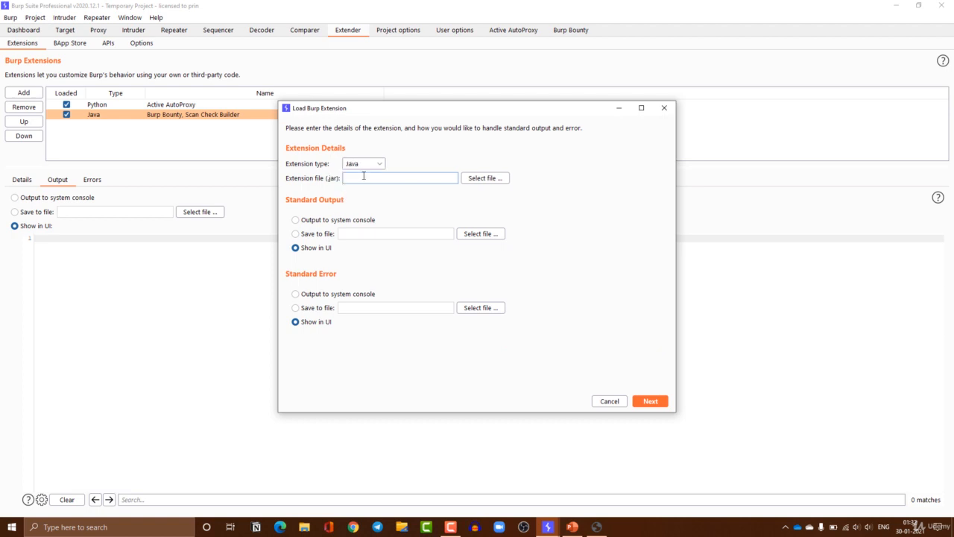
left_click(376, 166)
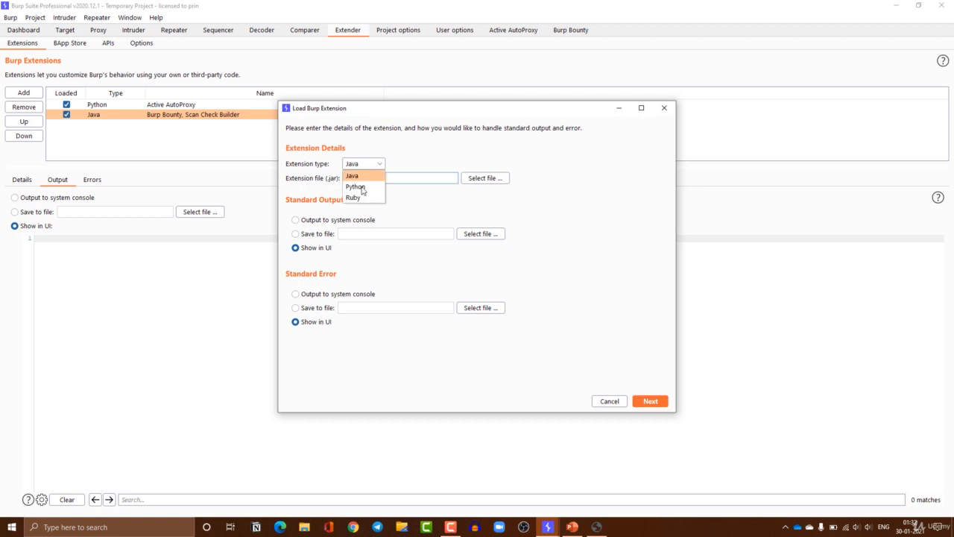
left_click(364, 187)
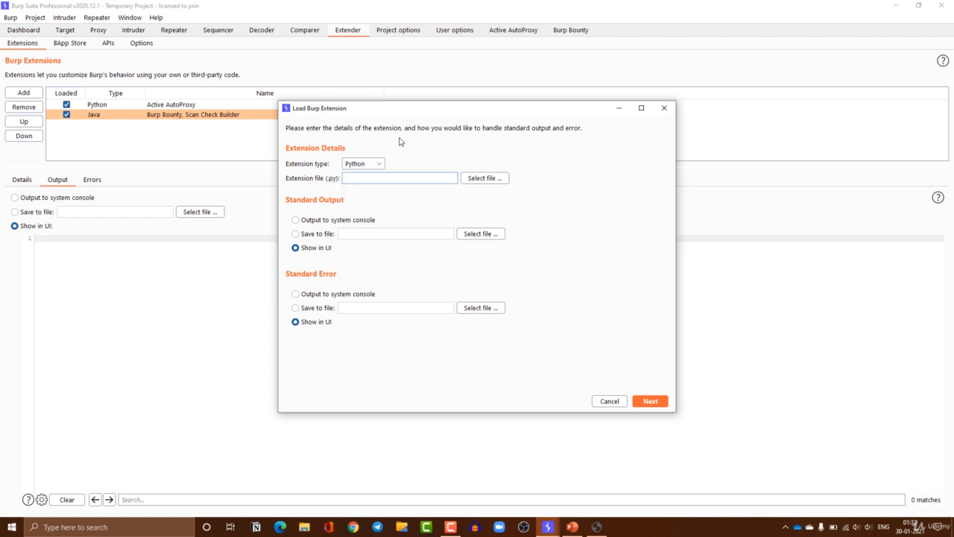
left_click(372, 166)
left_click(363, 198)
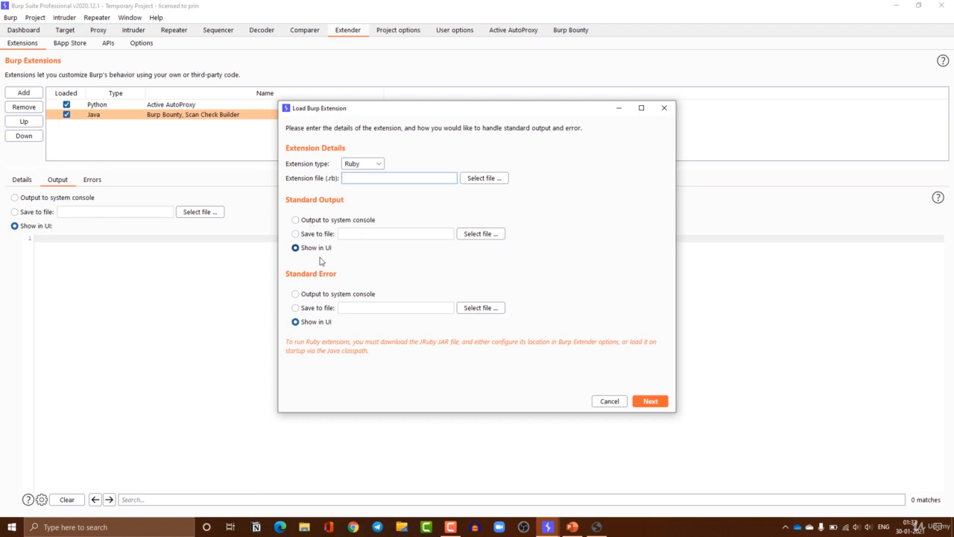
left_click(330, 223)
Choose Save to file for standard output, cancel the file chooser, and switch back to Show in UI
left_click(296, 234)
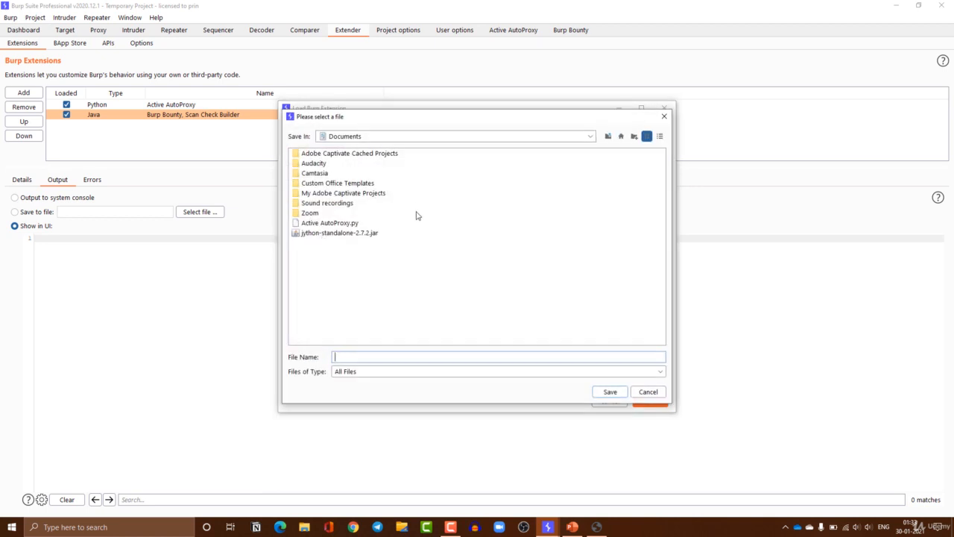
left_click(664, 116)
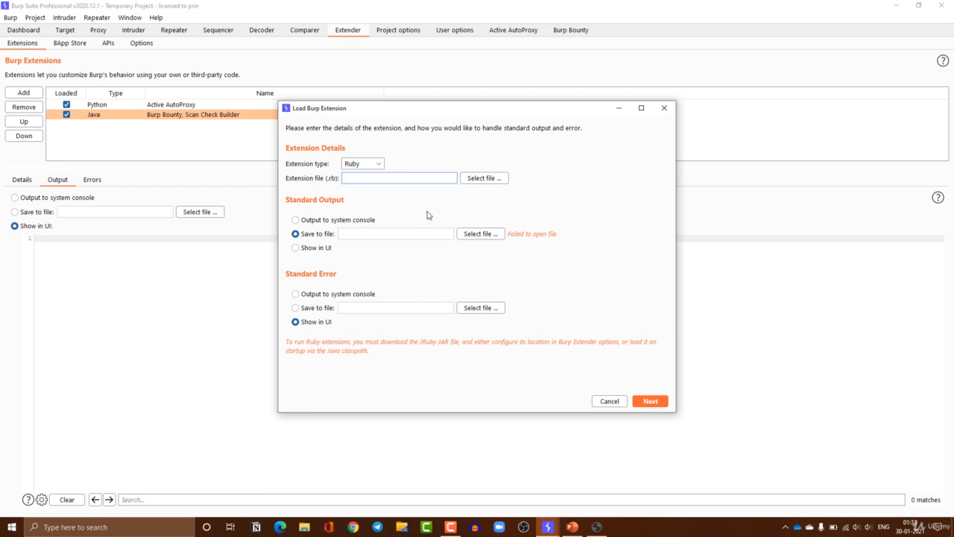
left_click(322, 254)
In Chrome, search Google for 'github' and open the GitHub website
left_click(360, 526)
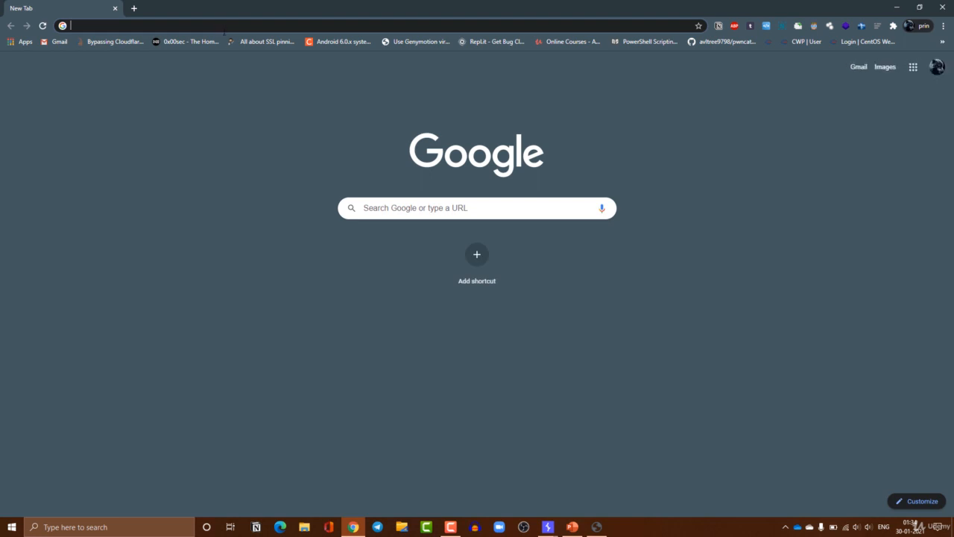
type("github")
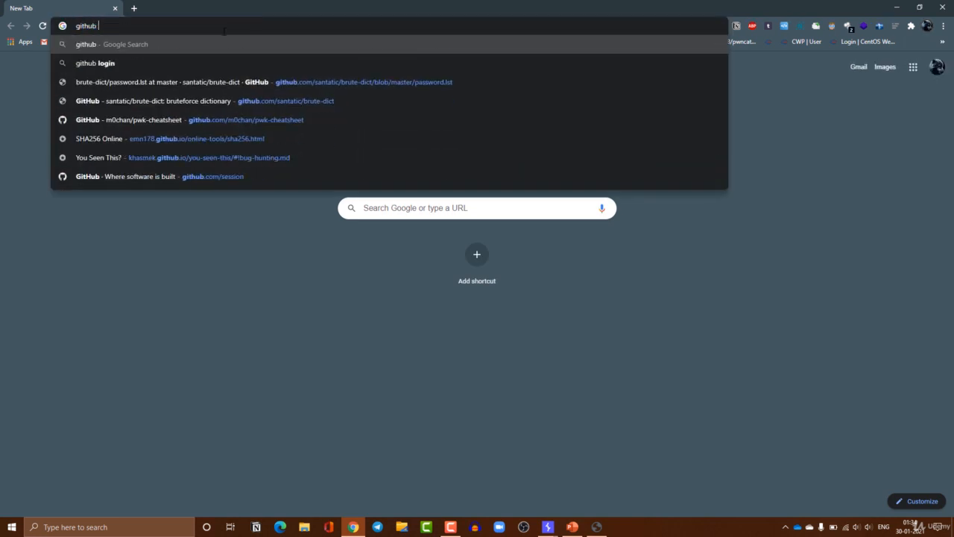
key("Return")
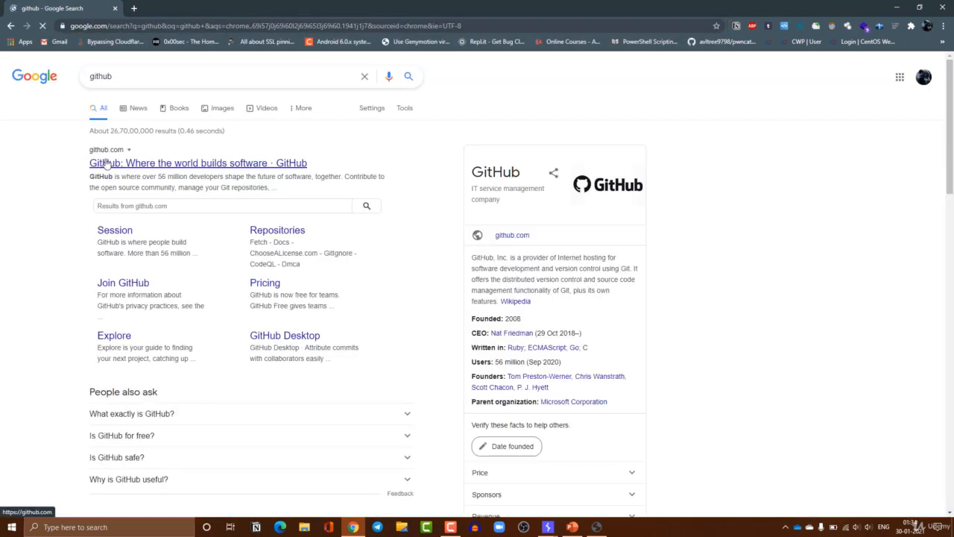
left_click(109, 163)
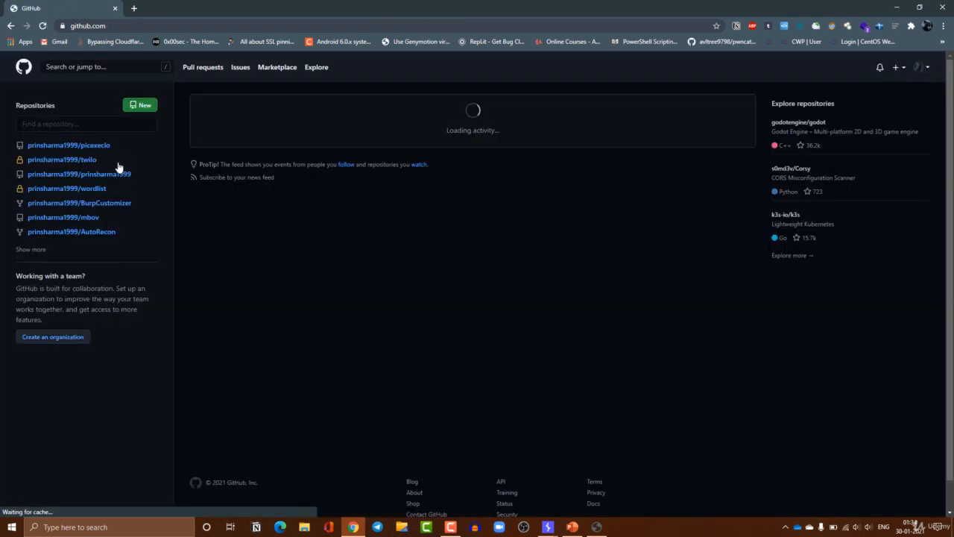
Search GitHub for 'burp suite extension'
left_click(112, 67)
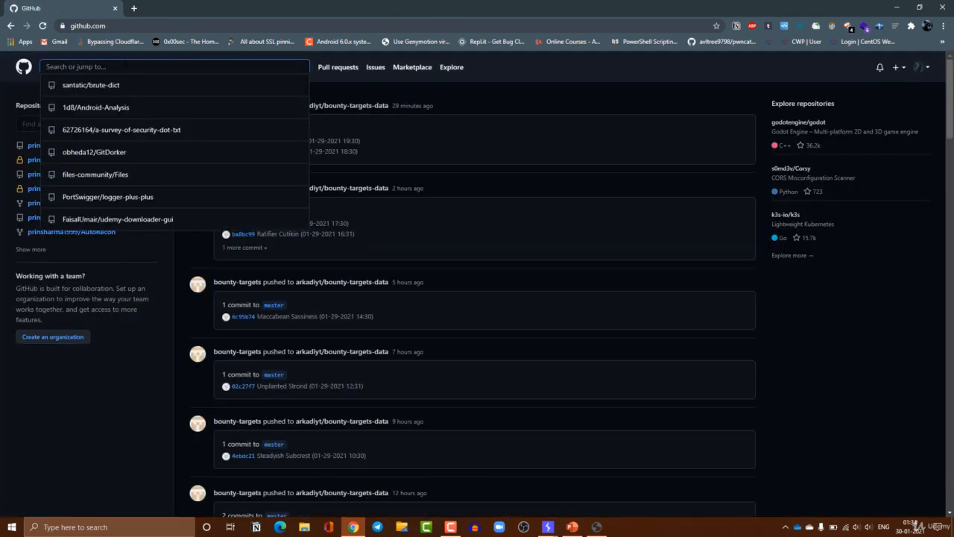
type("burp sui")
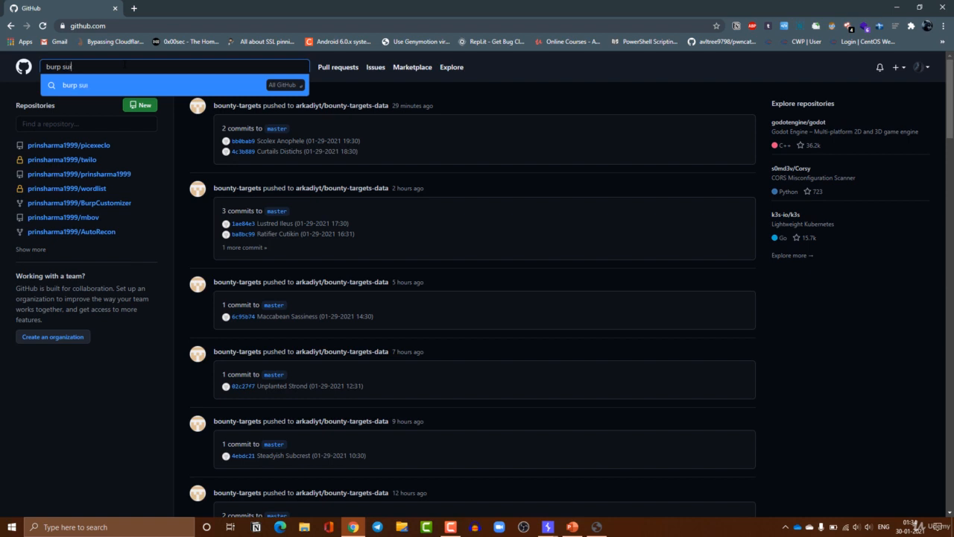
type("te e")
type("xte")
type("ns")
type("iom")
type("n")
key("Return")
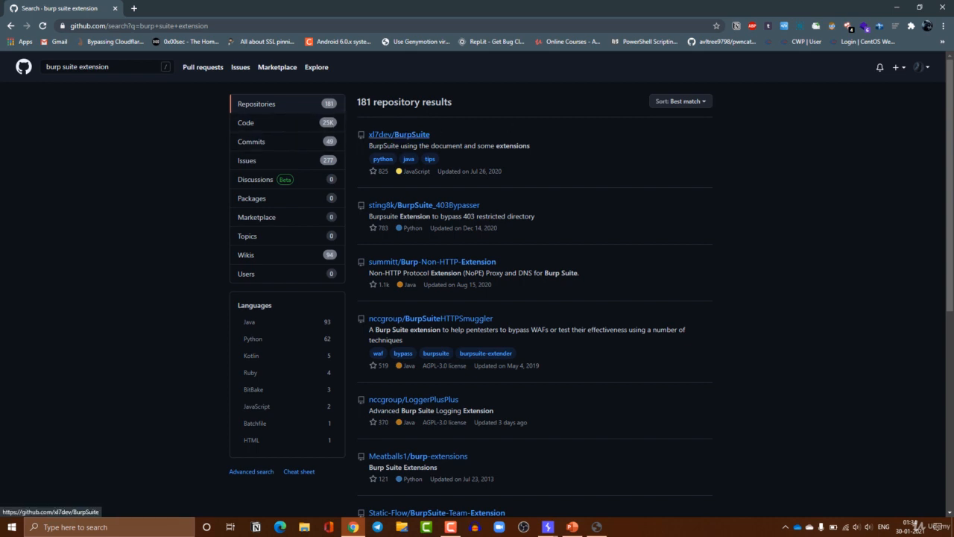
Sort the results by recently updated and open the nscuro/bradamsa-ng repository
left_click(683, 103)
left_click(633, 222)
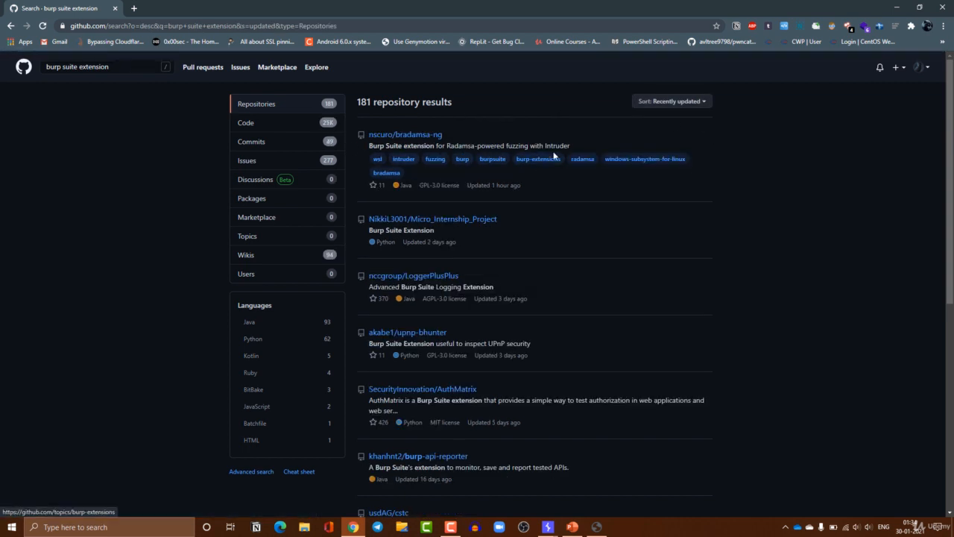
left_click(410, 135)
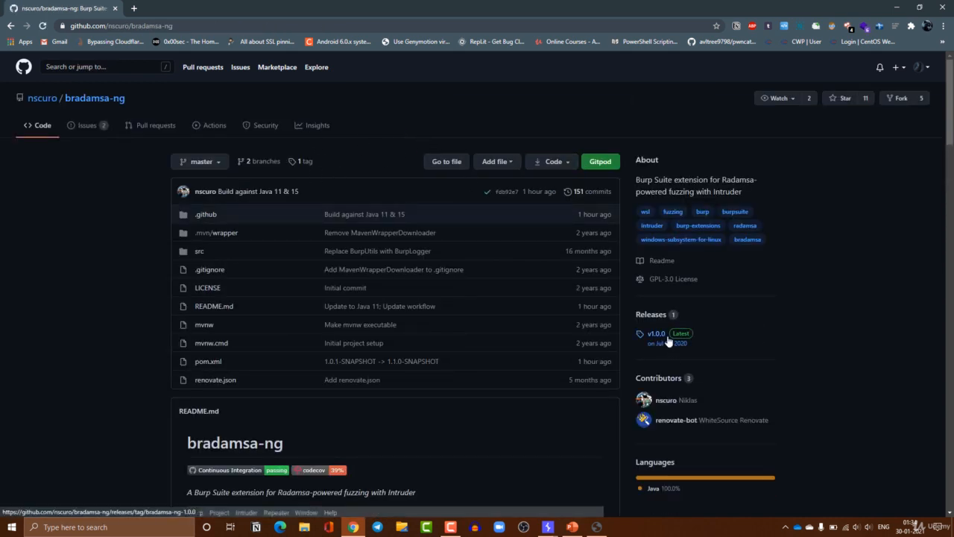
scroll(669, 339, "down", 3)
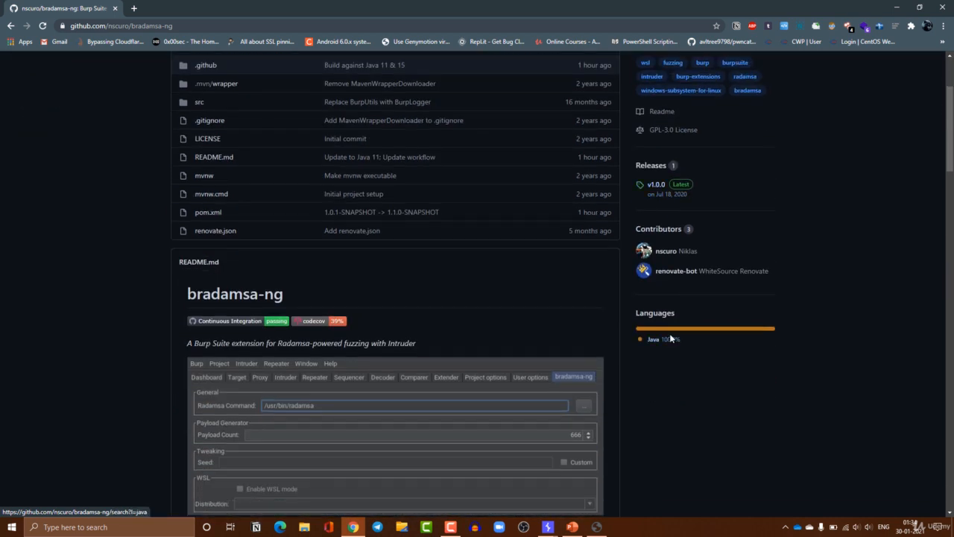
scroll(398, 271, "up", 1)
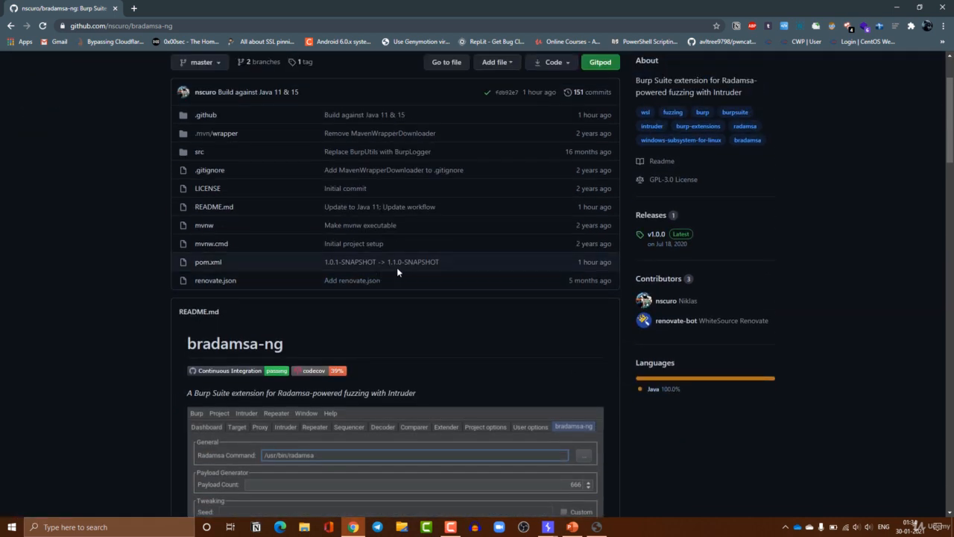
scroll(411, 279, "down", 2)
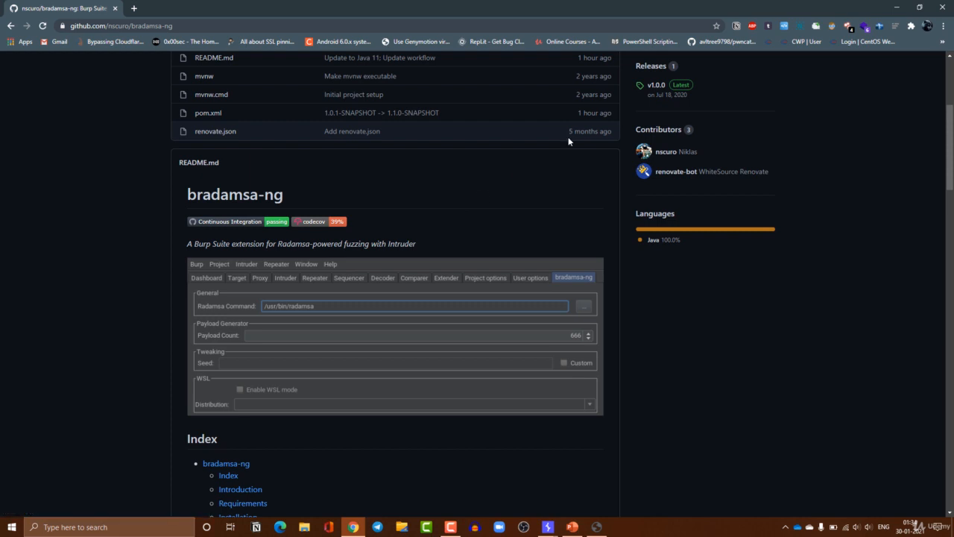
scroll(640, 147, "up", 2)
Download bradamsa-ng-1.0.0-jar.jar from the v1.0.0 release, open its folder, and return to Burp
left_click(660, 190)
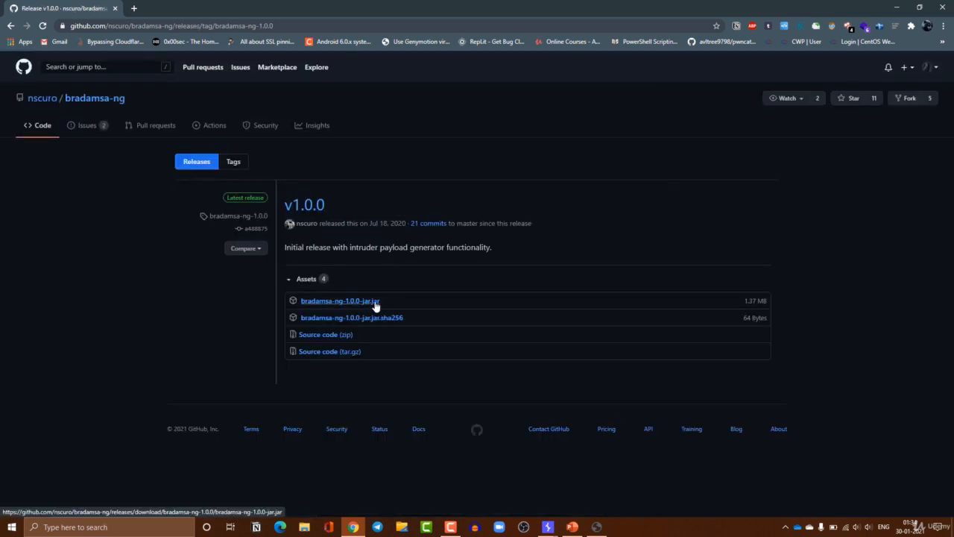
left_click(376, 302)
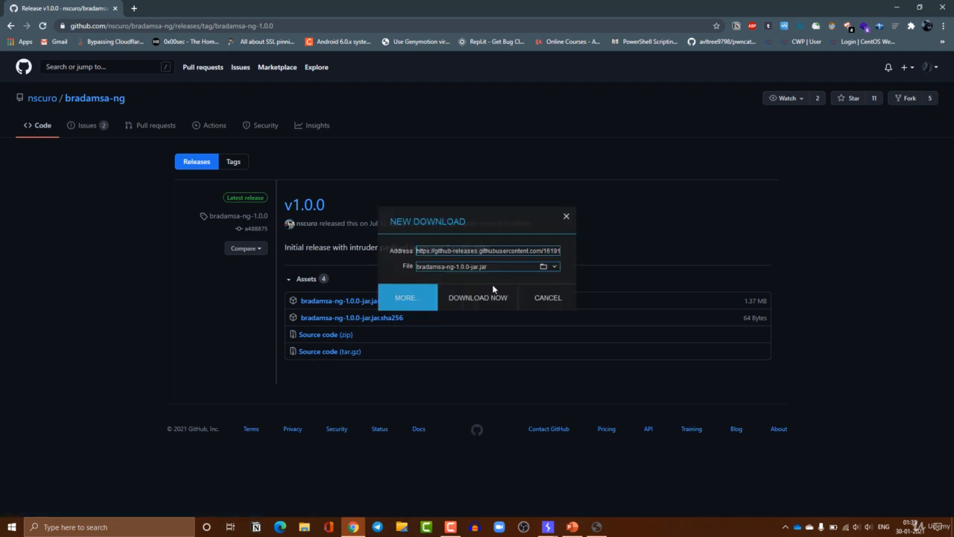
left_click(498, 296)
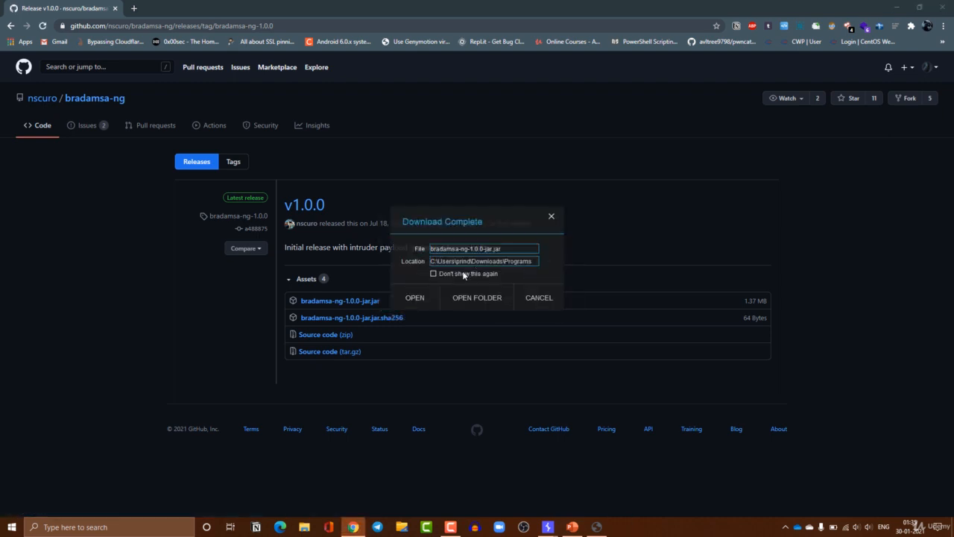
left_click(496, 300)
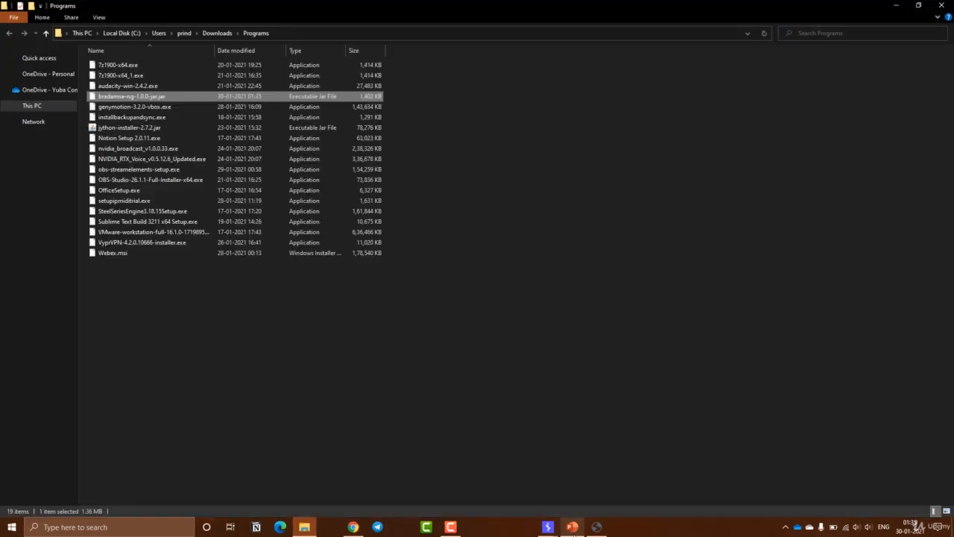
mouse_move(575, 528)
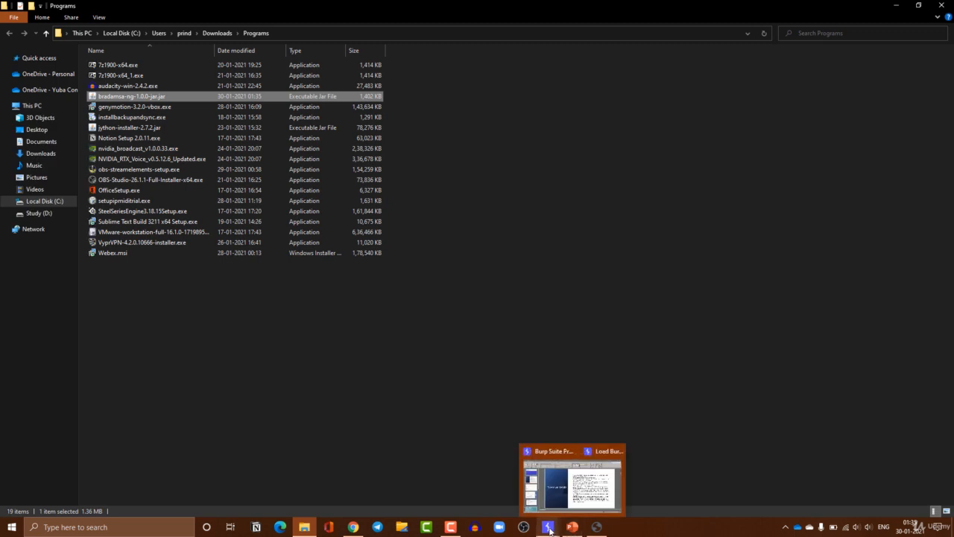
left_click(548, 527)
Set the extension type to Java and copy the downloaded jar onto the Study (D:) drive
left_click(582, 491)
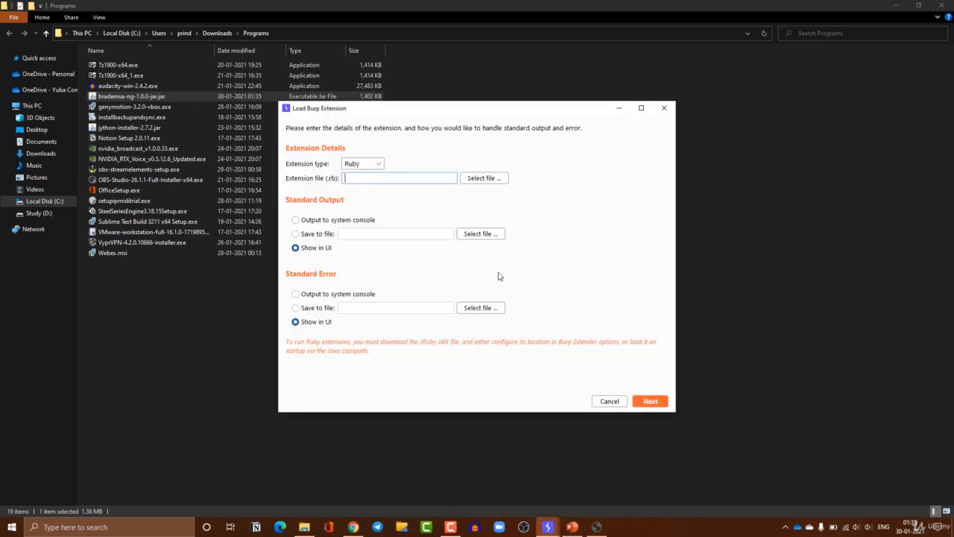
left_click(375, 163)
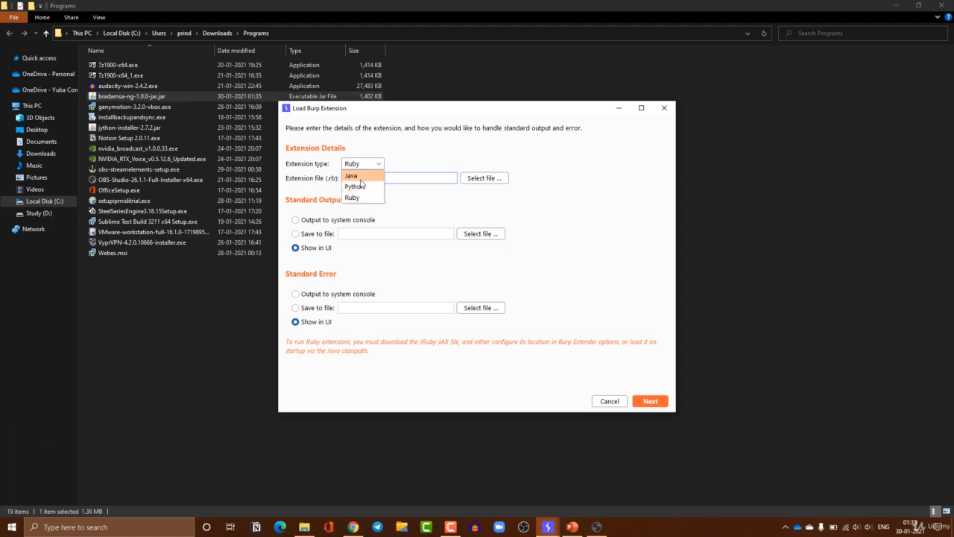
left_click(361, 177)
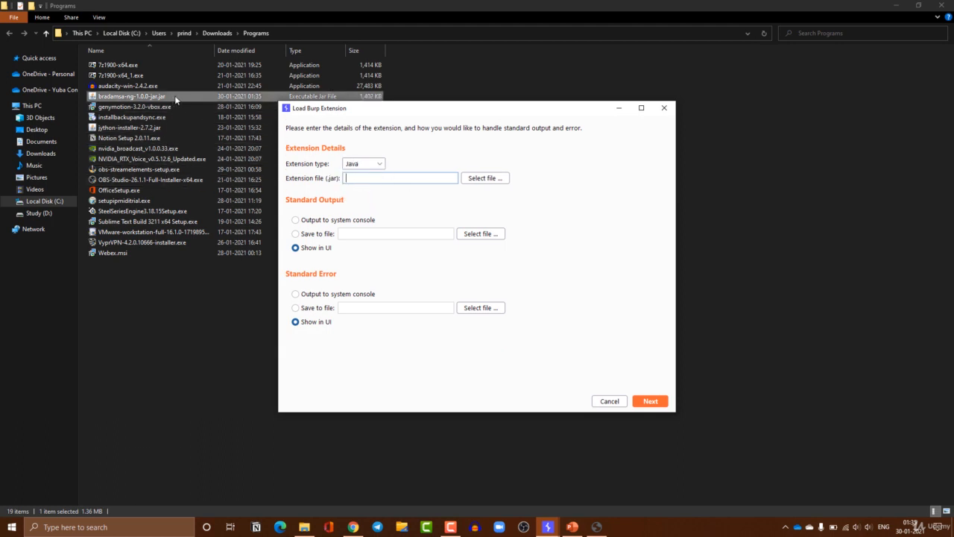
left_click_drag(176, 100, 56, 216)
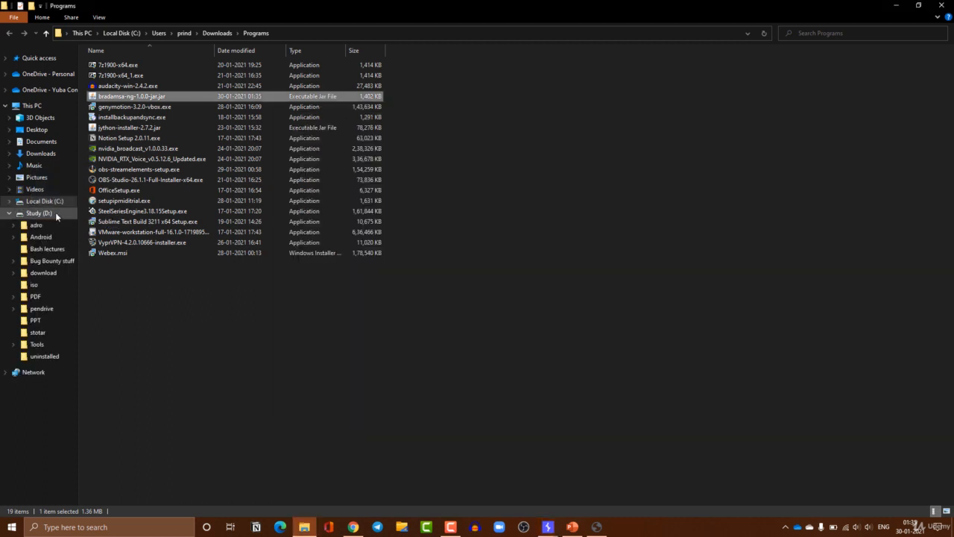
left_click(550, 526)
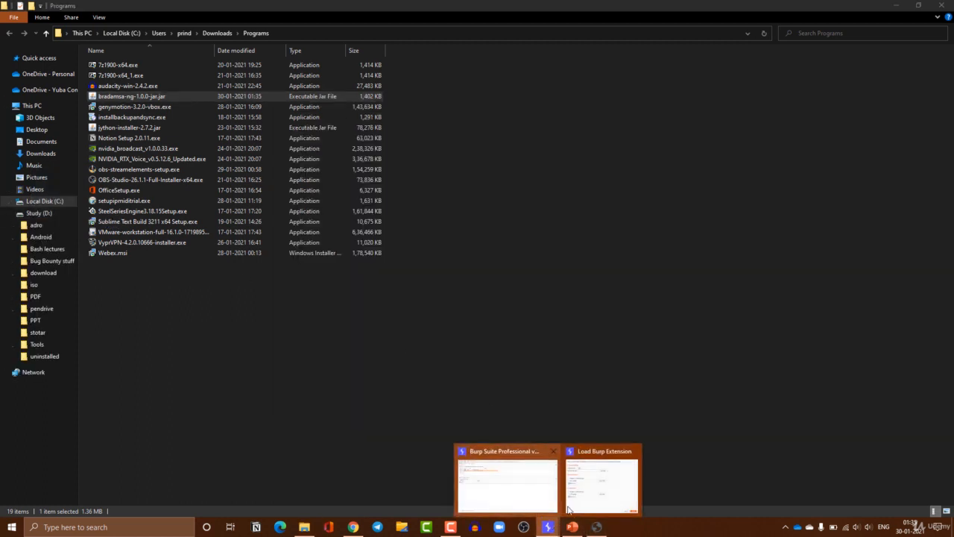
left_click(568, 509)
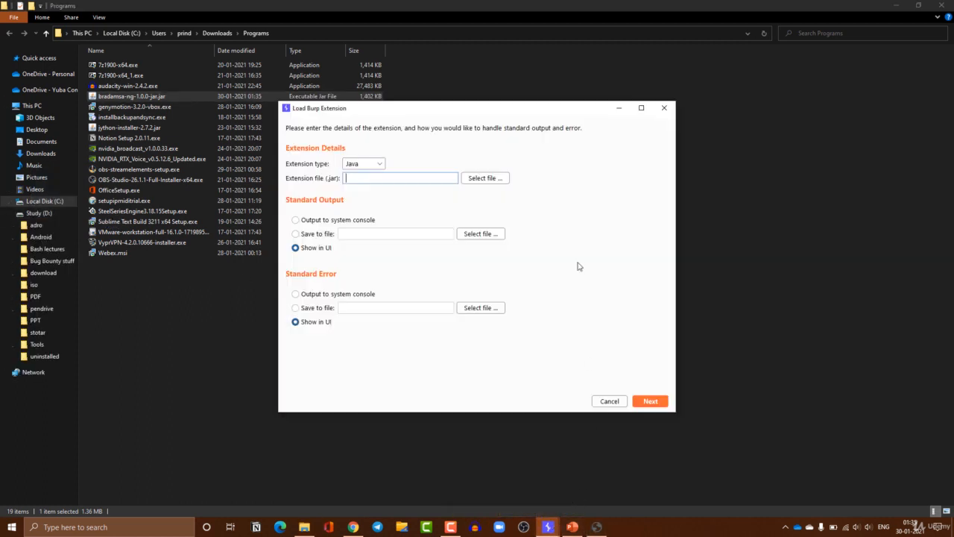
Select bradamsa-ng-1.0.0-jar.jar from Study (D:) as the extension file and load it
left_click(491, 179)
left_click(344, 138)
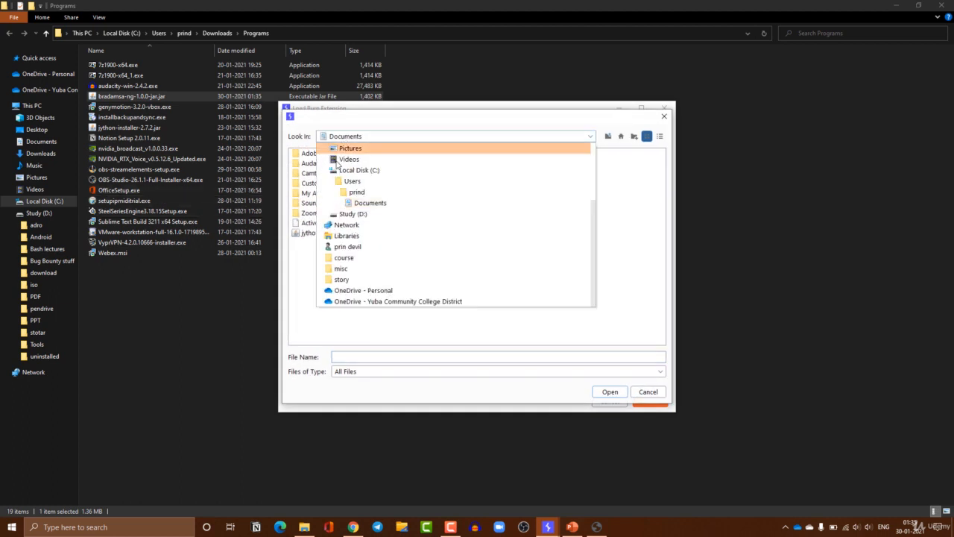
left_click(347, 215)
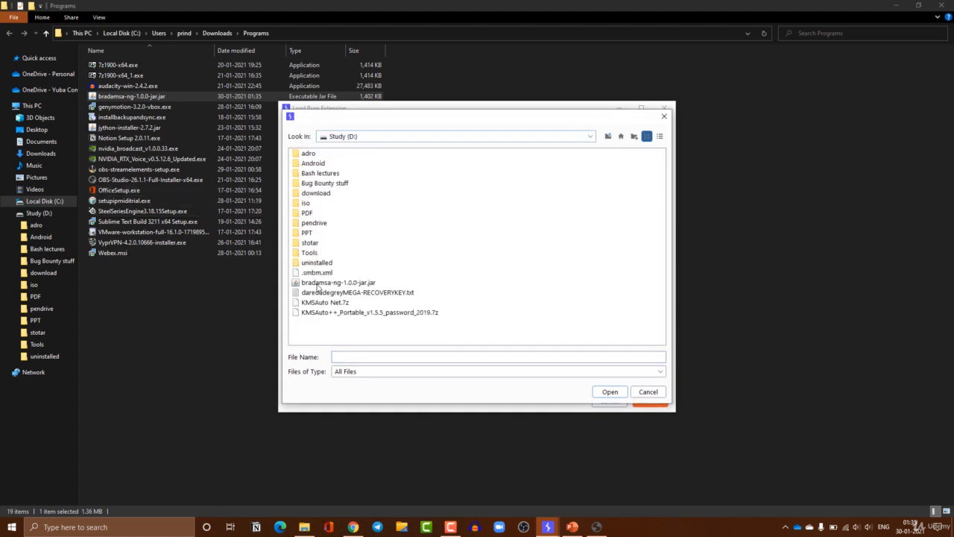
left_click(318, 284)
left_click(601, 392)
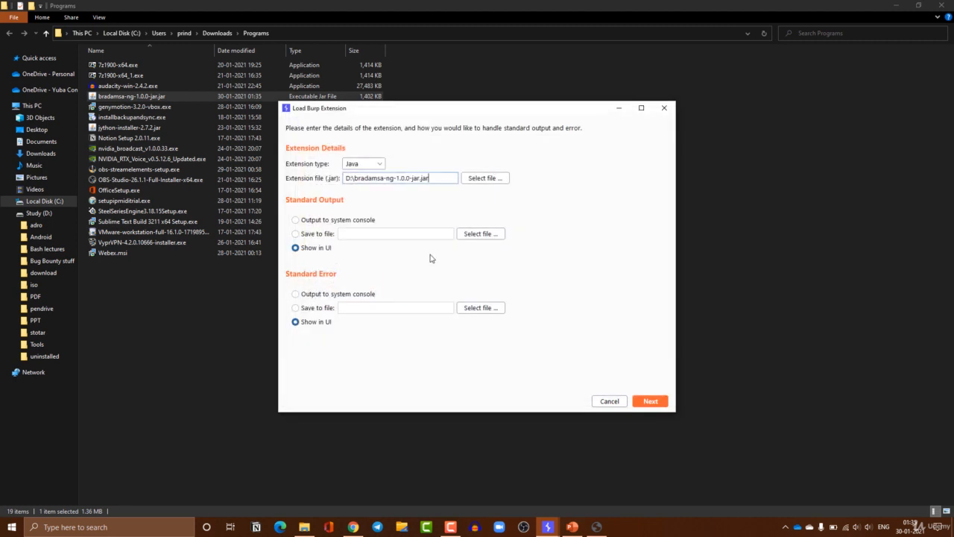
left_click(649, 402)
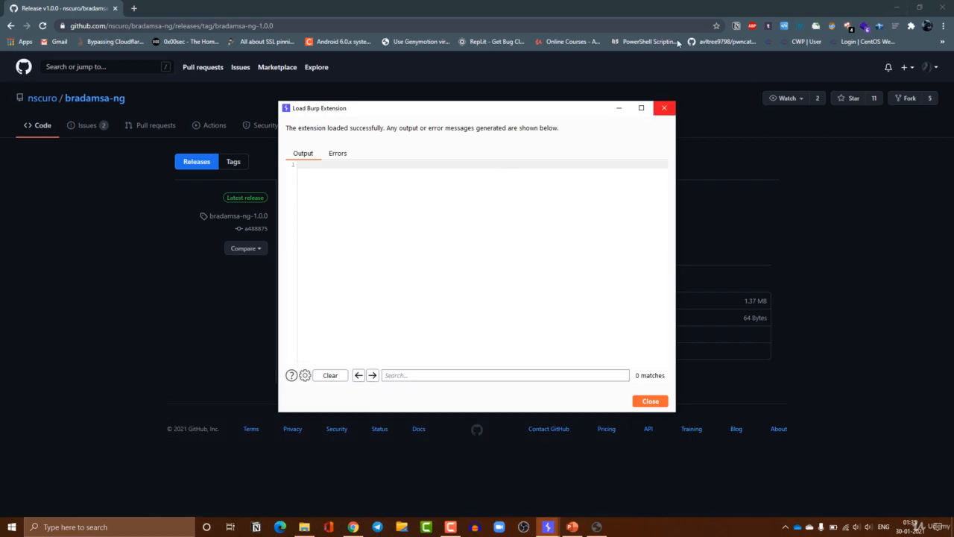
Check the extension's error messages, then close the load results
left_click(897, 7)
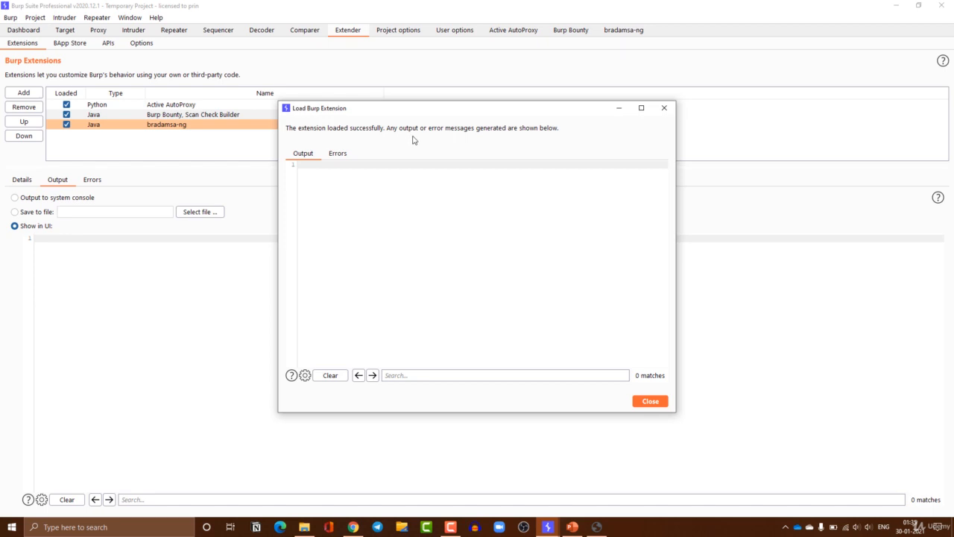
left_click(338, 154)
left_click(305, 375)
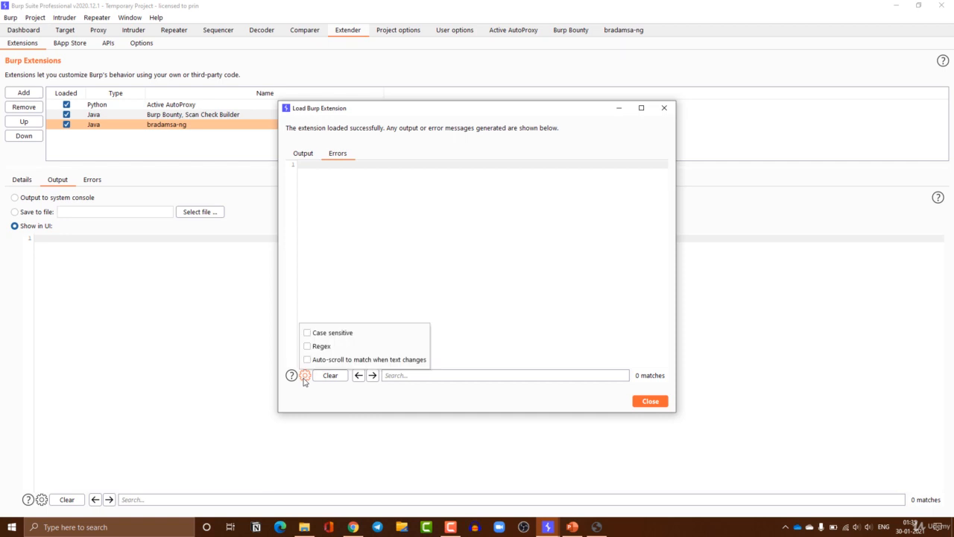
left_click(511, 355)
left_click(656, 404)
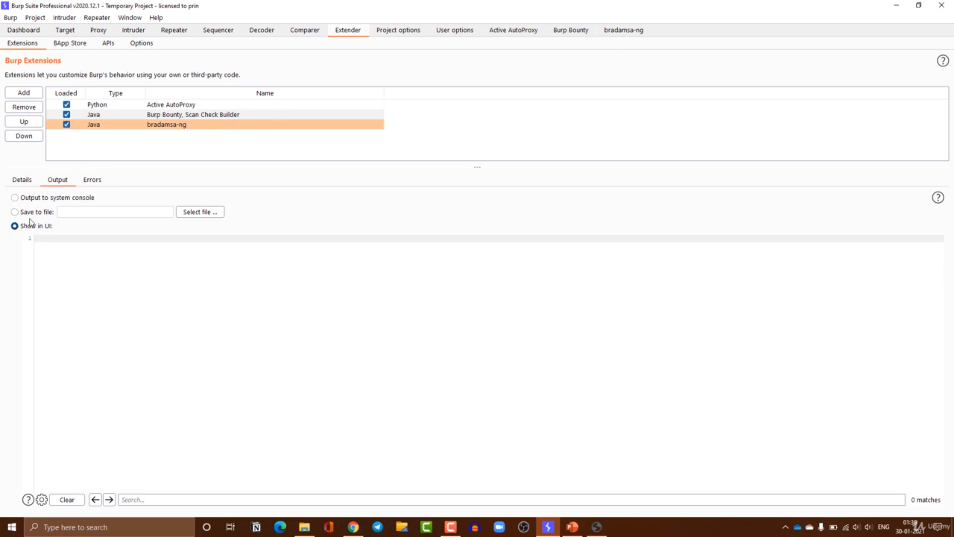
View bradamsa-ng's Details in Extender, then open the bradamsa-ng settings tab
left_click(16, 183)
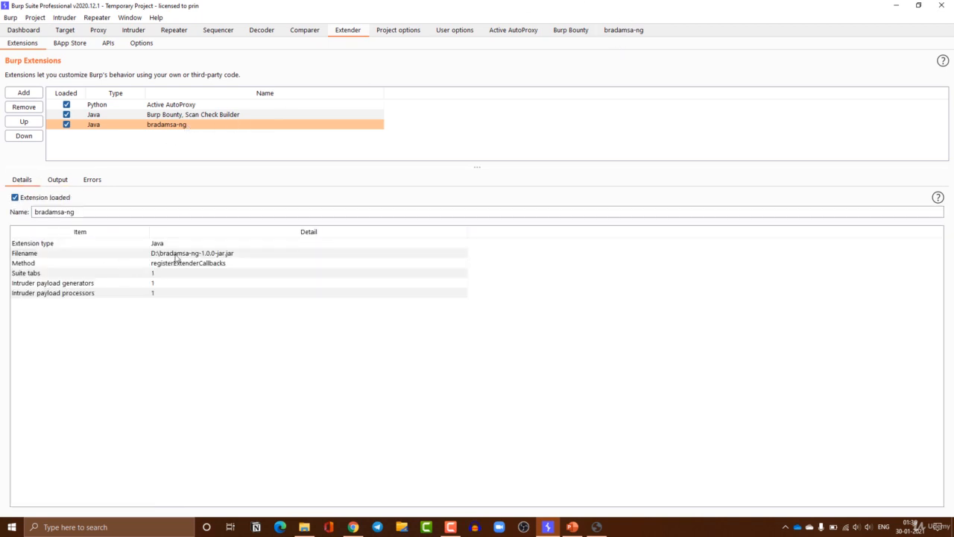
left_click(177, 261)
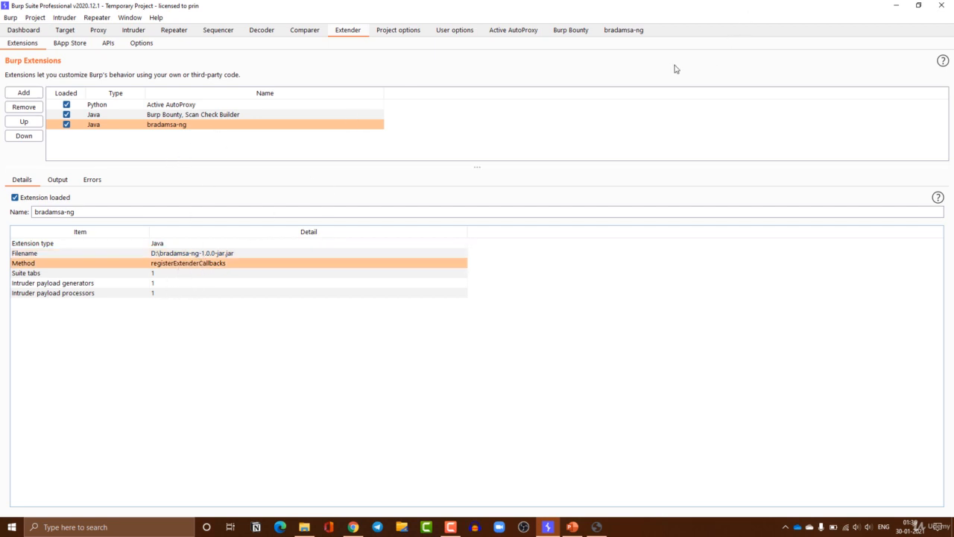
left_click(625, 34)
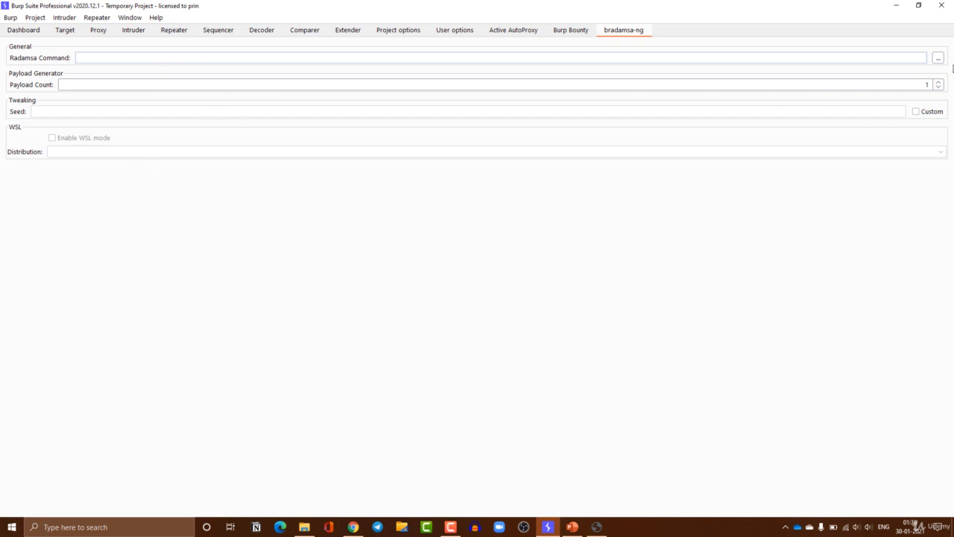
Cancel choosing a Radamsa binary, dismiss the missing-binary warning, and return to the Extender extensions list
left_click(938, 58)
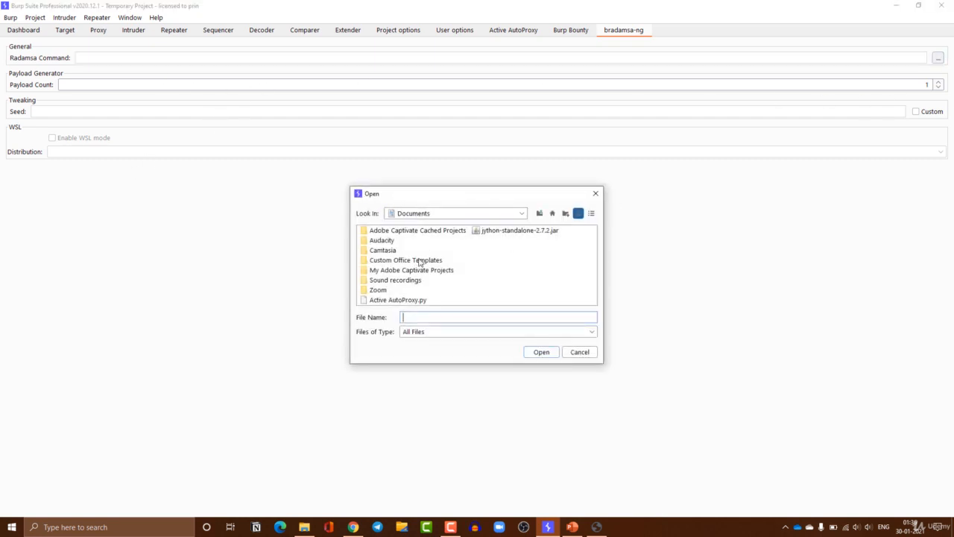
left_click(596, 193)
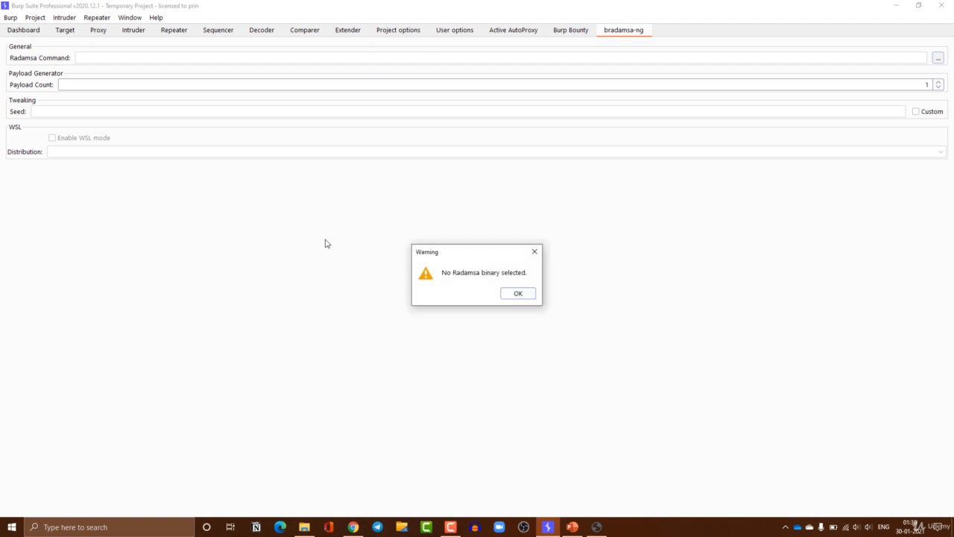
left_click(516, 293)
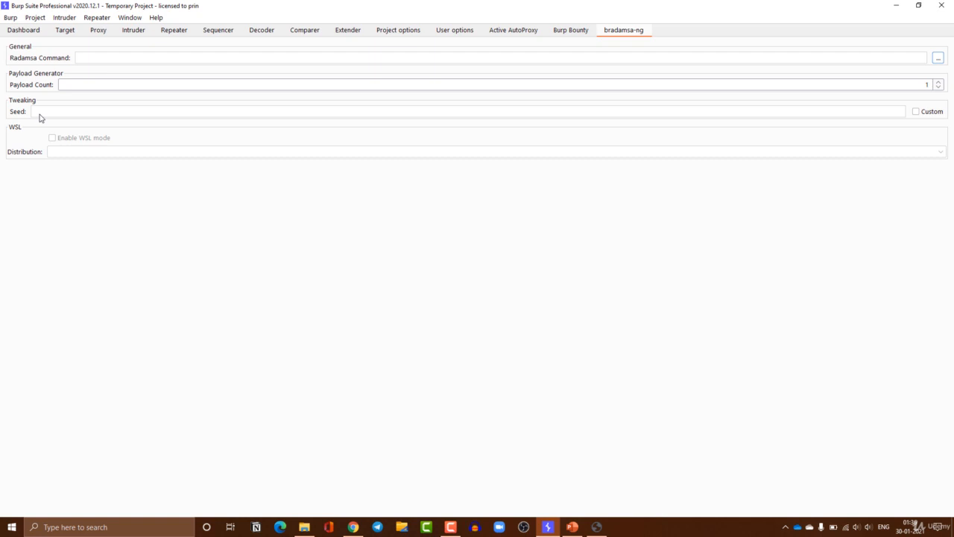
left_click(580, 33)
left_click(634, 31)
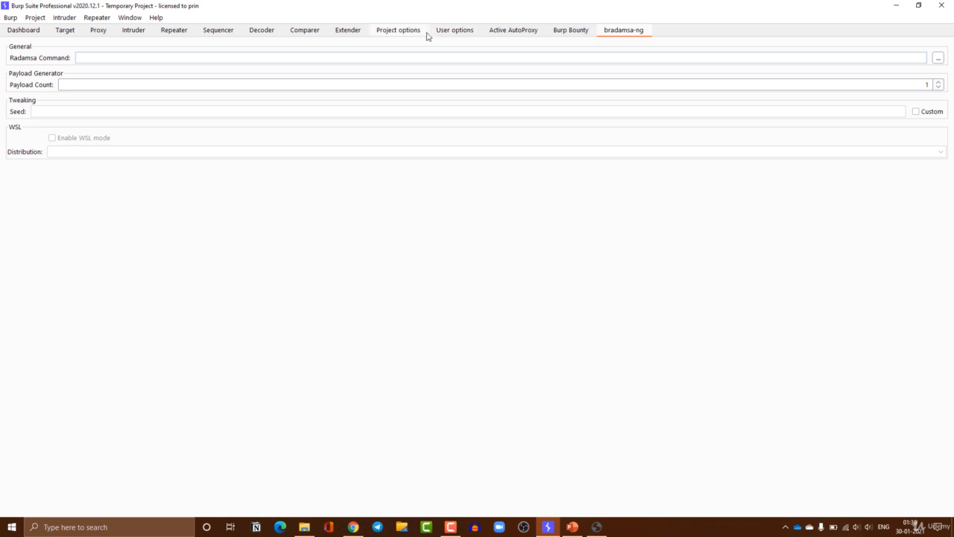
left_click(359, 38)
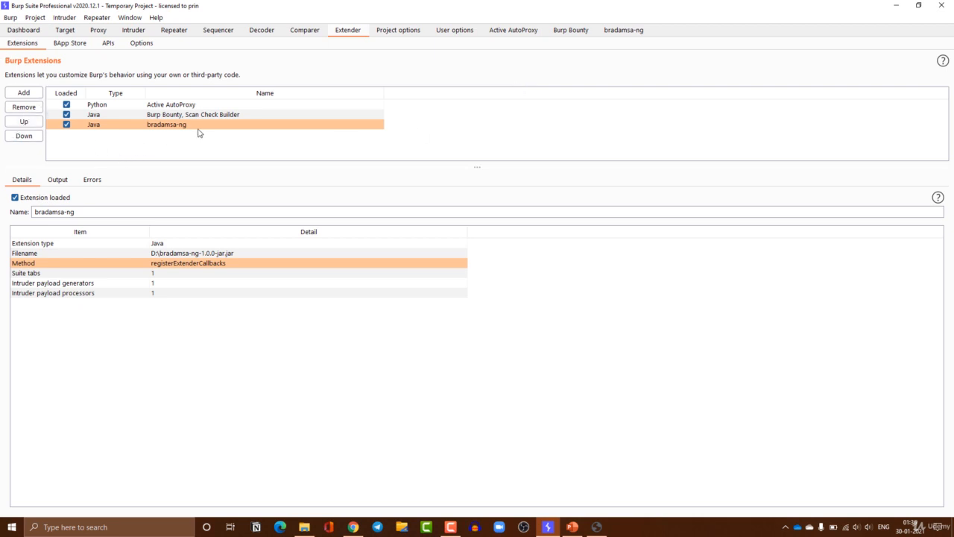
Remove the bradamsa-ng extension and start adding a new Java extension
left_click(26, 107)
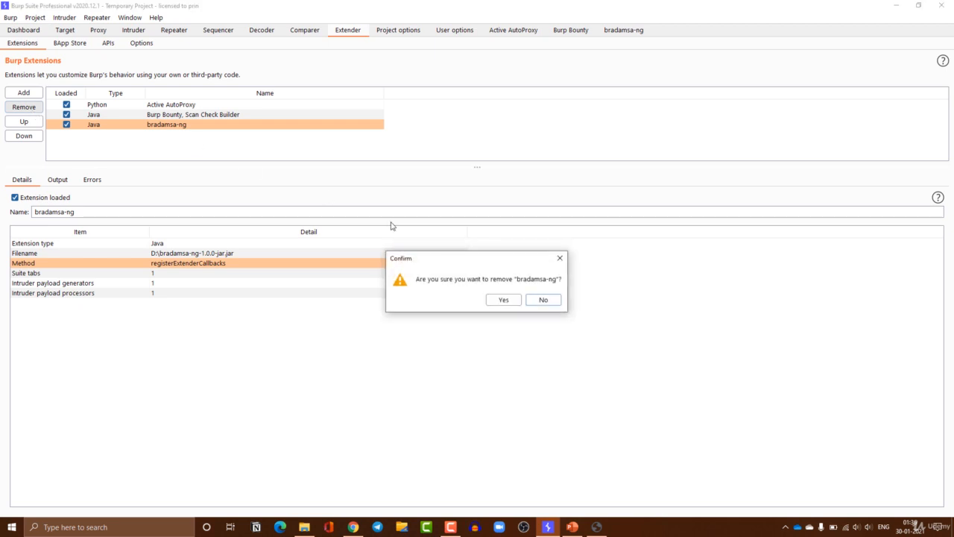
left_click(507, 304)
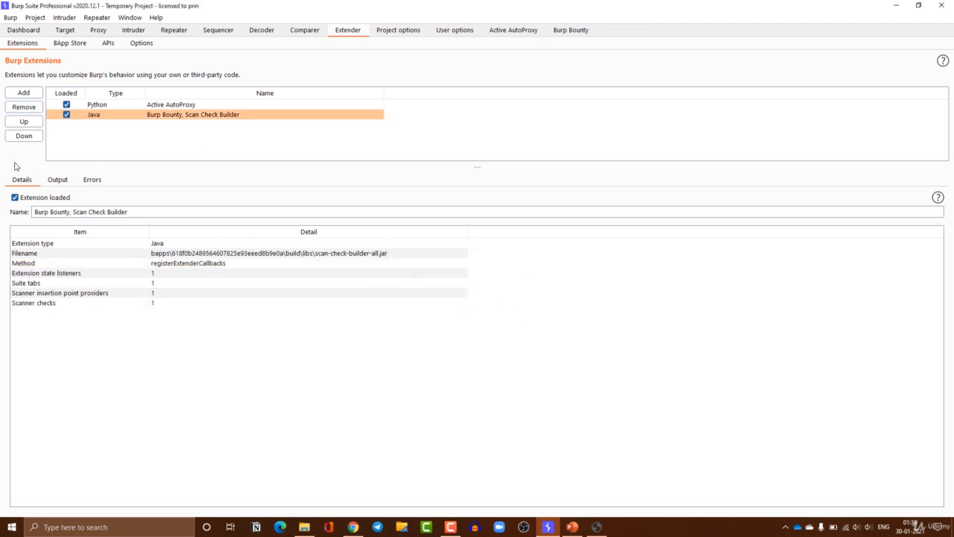
left_click(23, 92)
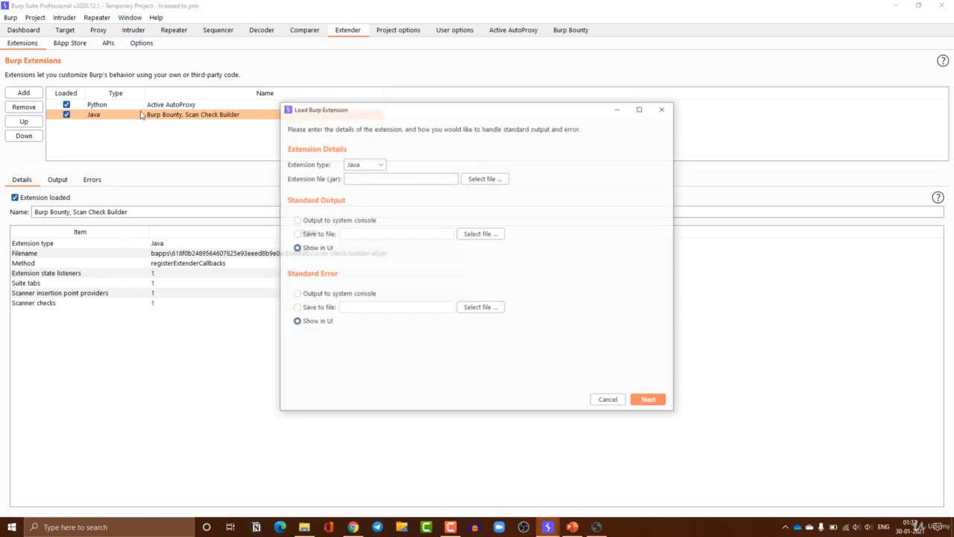
left_click(380, 166)
left_click(355, 176)
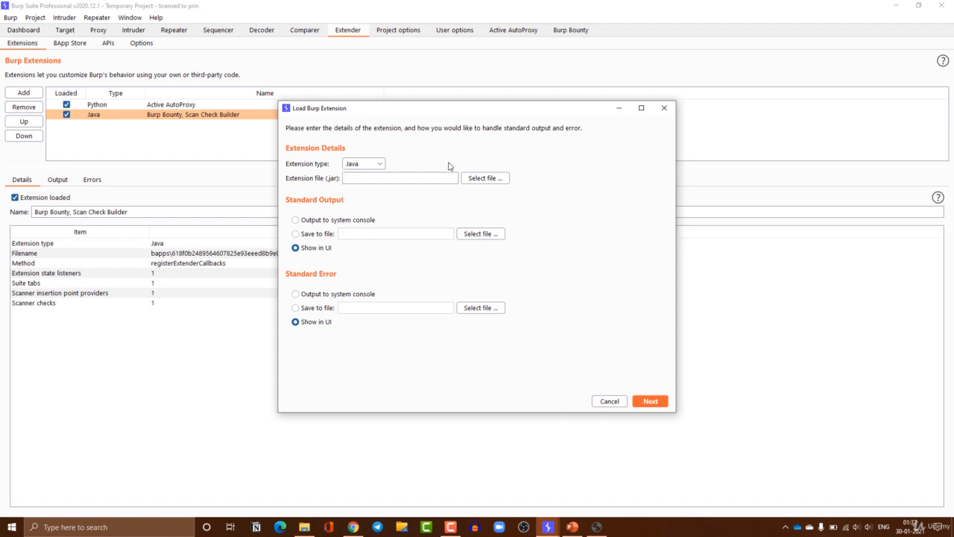
Select bradamsa-ng-1.0.0-jar.jar, load it, and close the load report
left_click(483, 178)
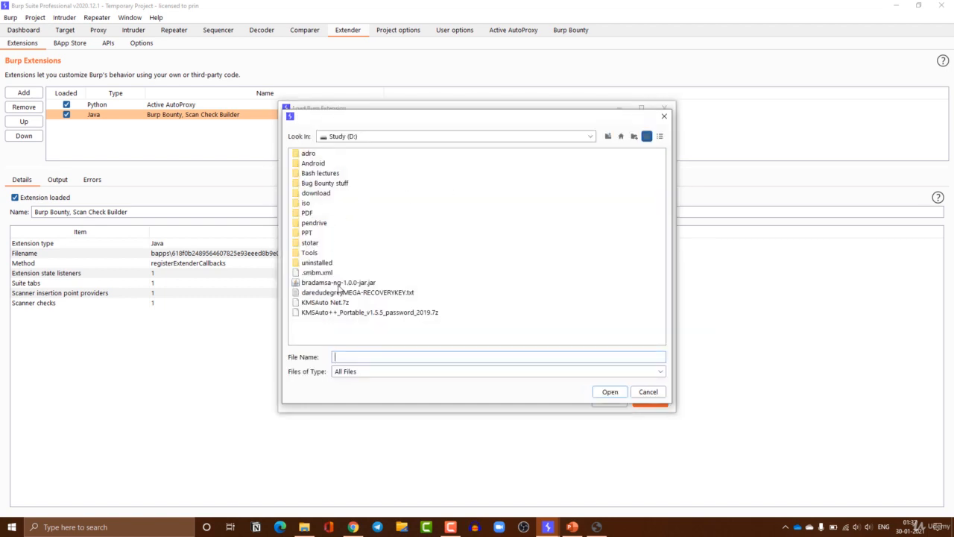
left_click(338, 285)
left_click(596, 394)
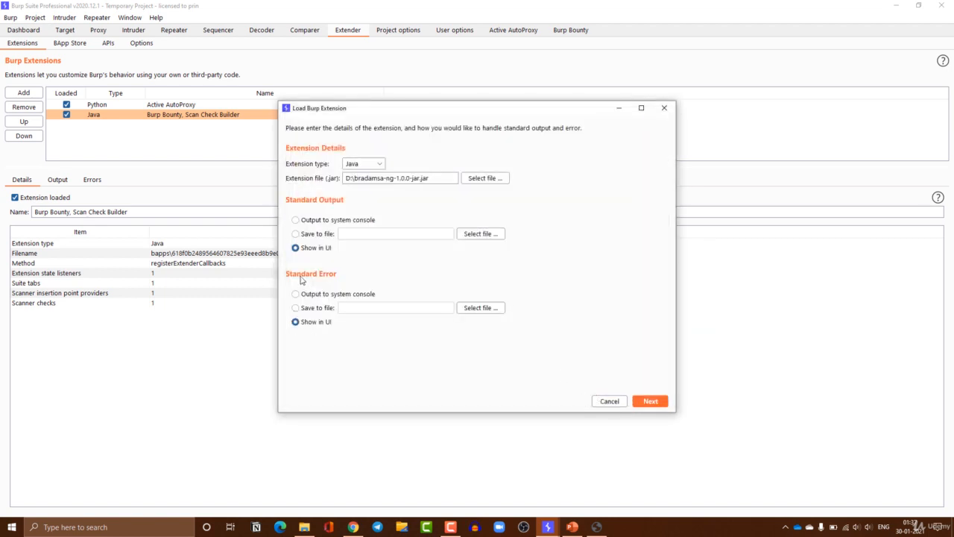
left_click(650, 401)
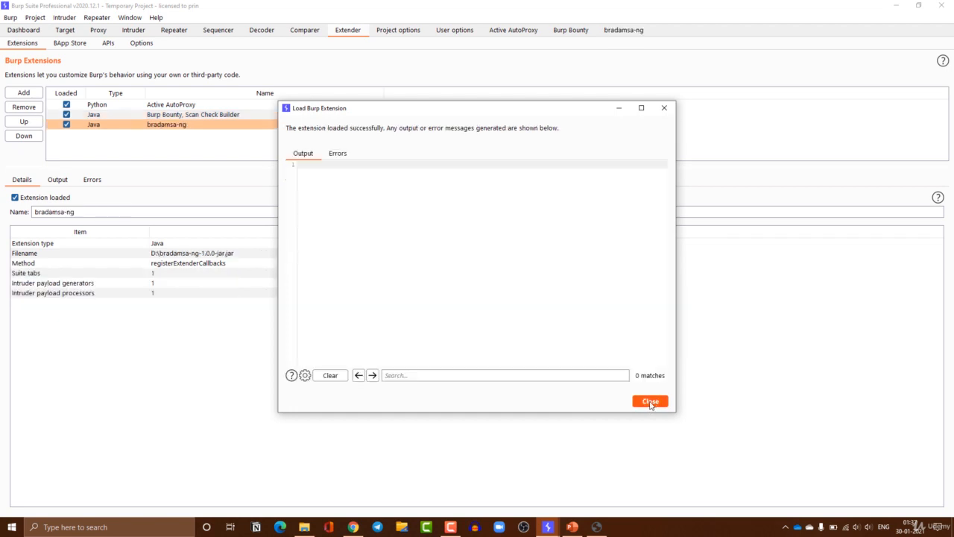
left_click(650, 401)
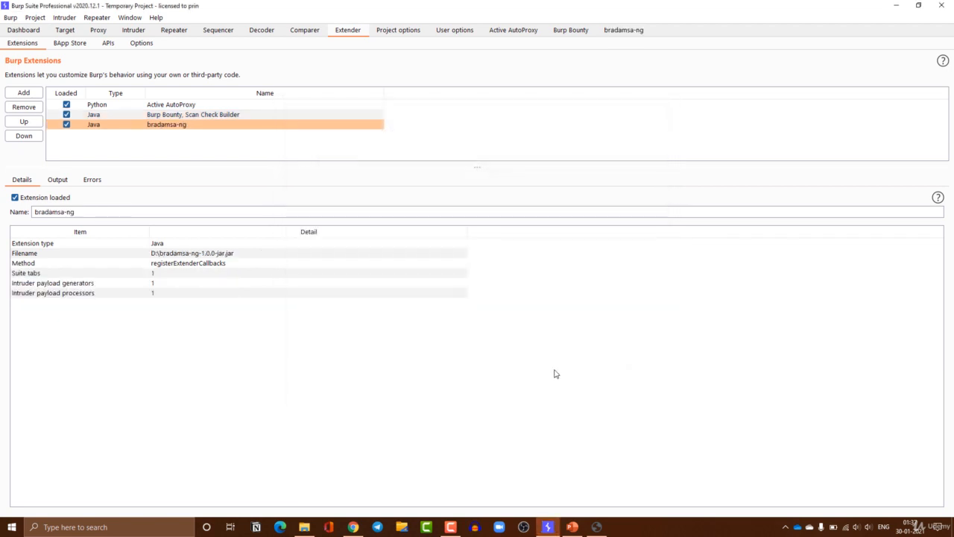
left_click(29, 121)
left_click(30, 122)
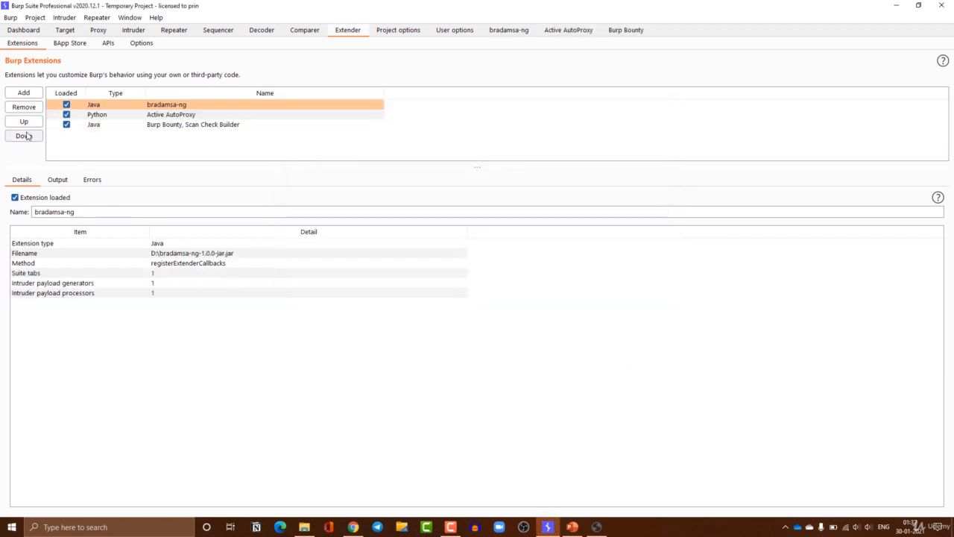
left_click(24, 135)
left_click(25, 137)
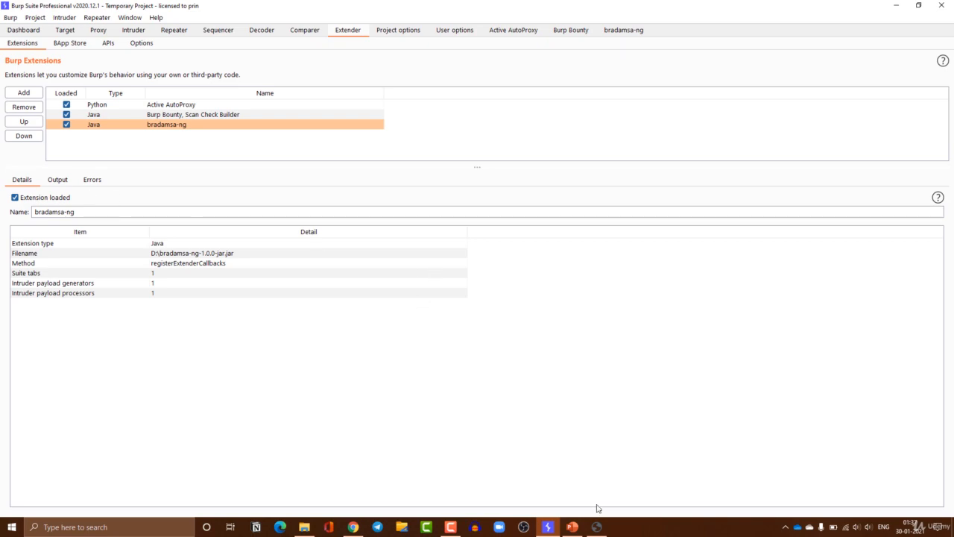
Switch to PowerPoint showing the 'Extension details' slide of Burp Extender.pptx
left_click(581, 524)
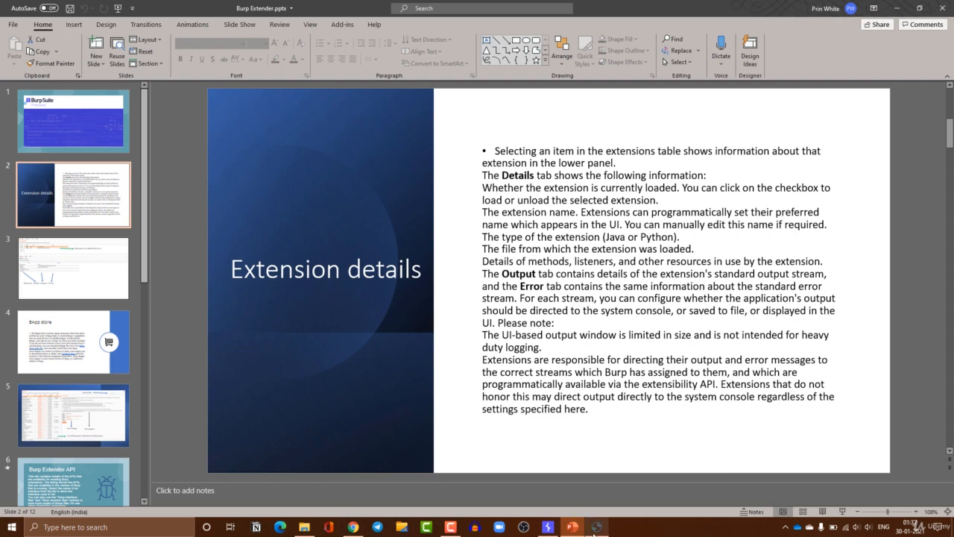
Unload bradamsa-ng with confirmation, then tick Loaded again and close the load report
left_click(548, 527)
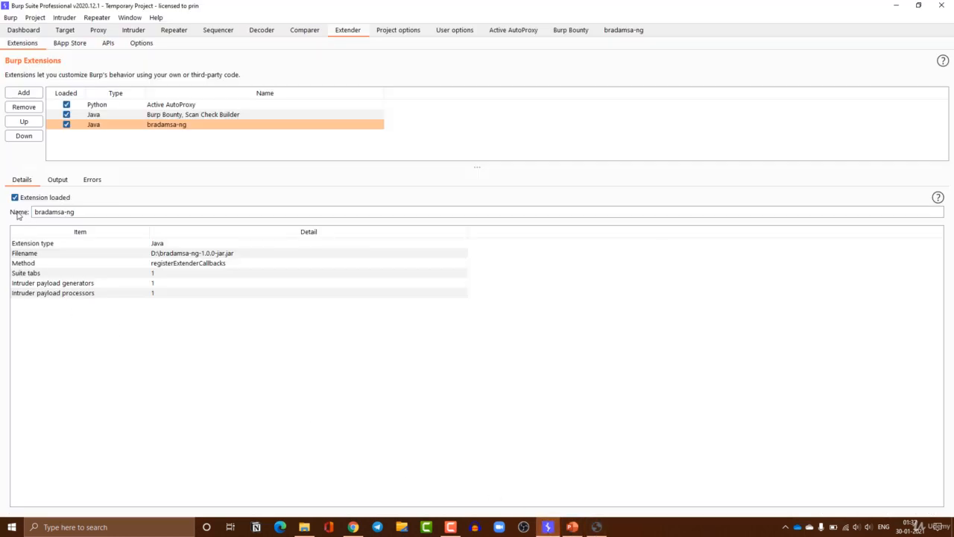
left_click(15, 198)
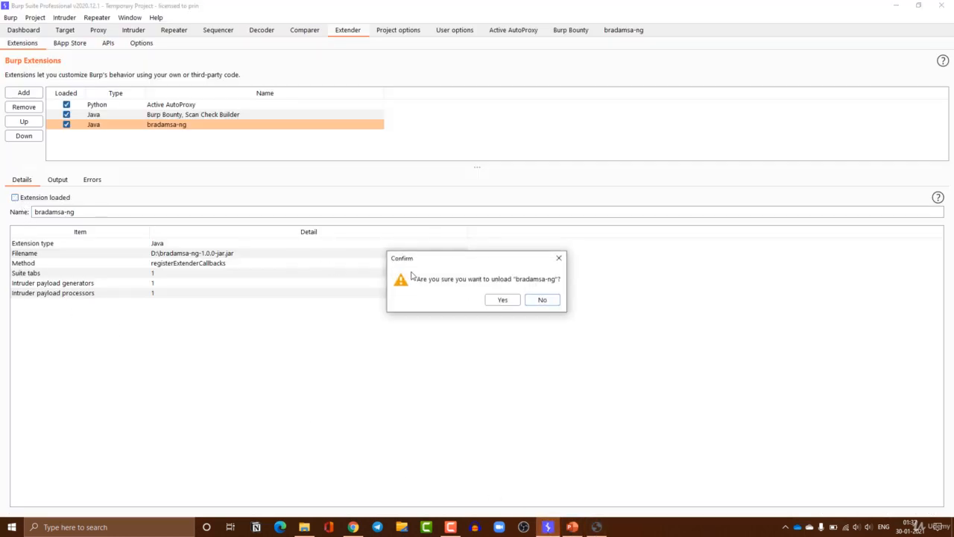
left_click(502, 300)
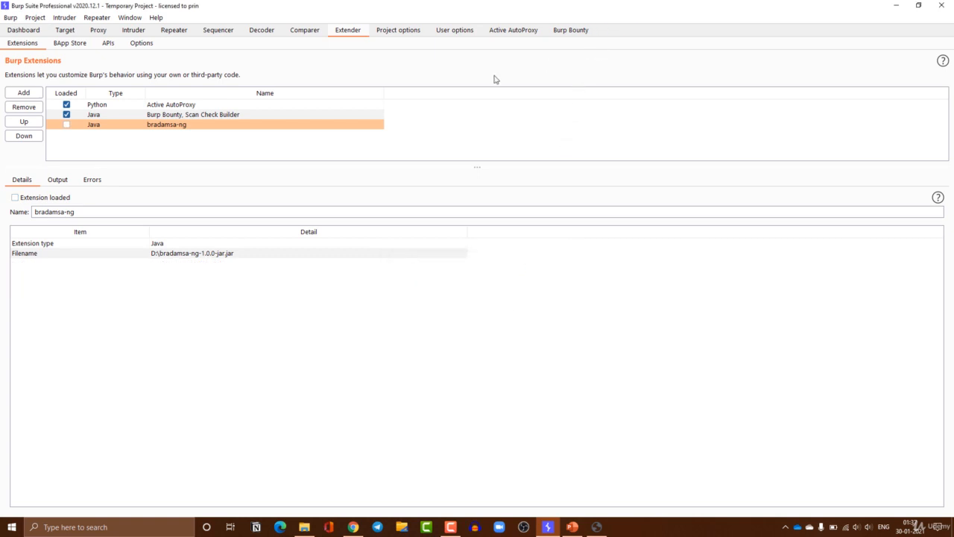
left_click(66, 125)
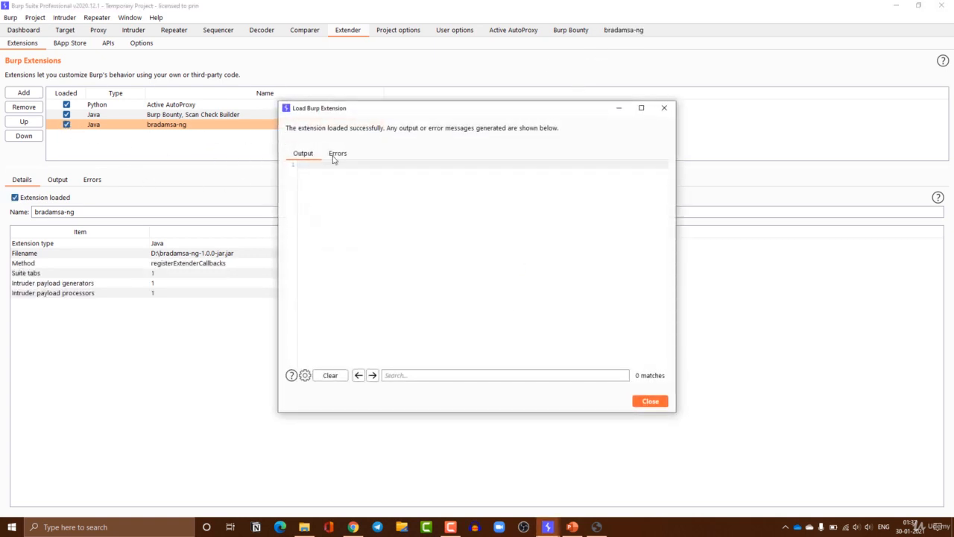
left_click(650, 402)
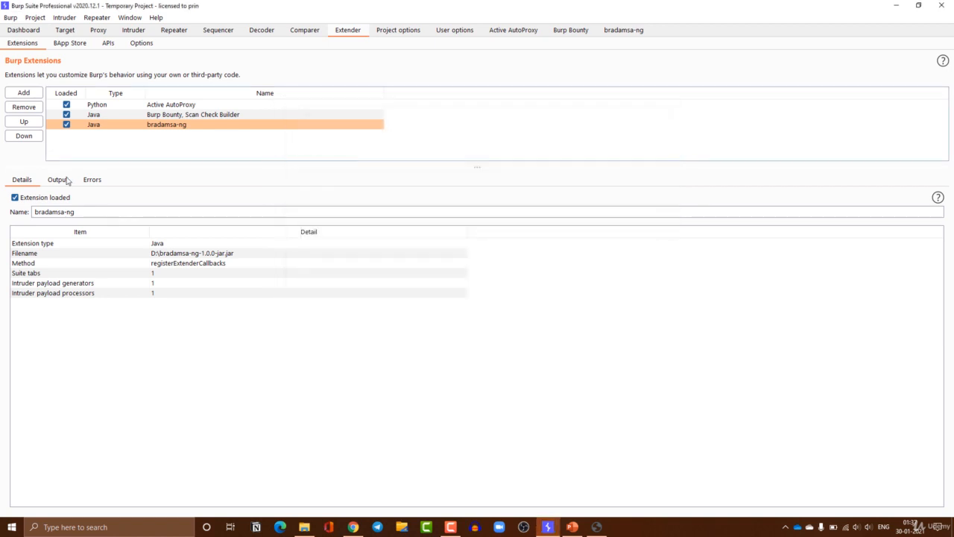